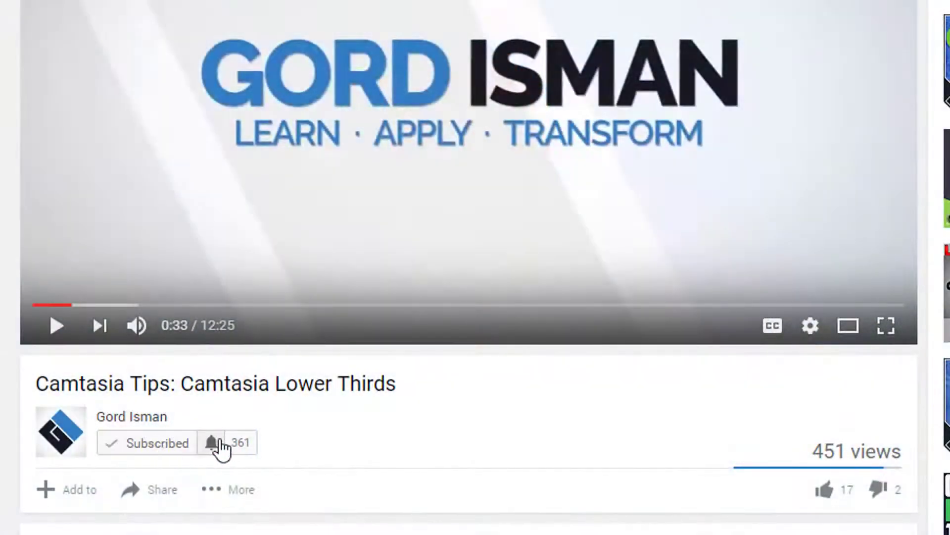
Subscribe to the channel and set its bell to send all notifications
{"action": "left_click", "coordinate": [217, 444]}
{"action": "left_click", "coordinate": [547, 235]}
{"action": "left_click", "coordinate": [845, 365]}
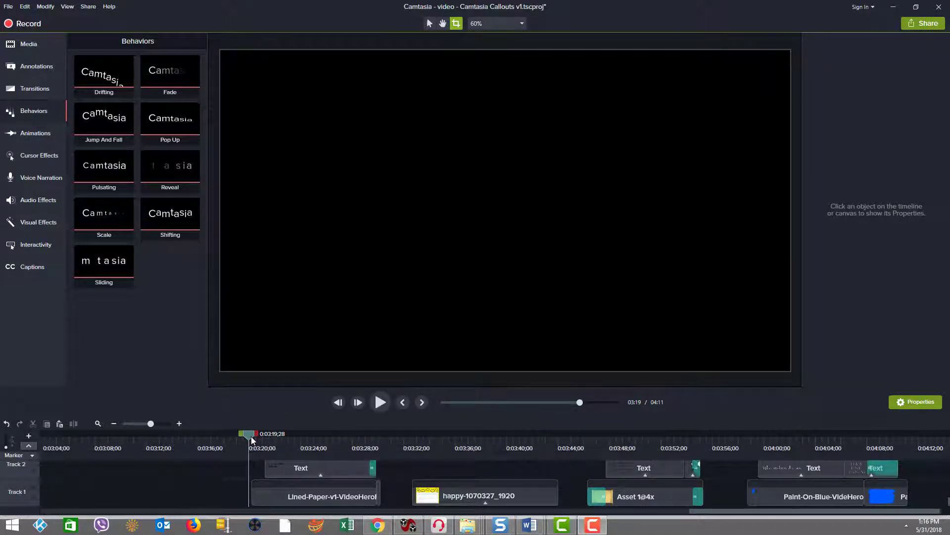
Scrub the playhead from the notepad quote through to the smiley notepad callout
{"action": "left_click", "coordinate": [252, 438]}
{"action": "left_click_drag", "start_coordinate": [253, 438], "coordinate": [405, 452]}
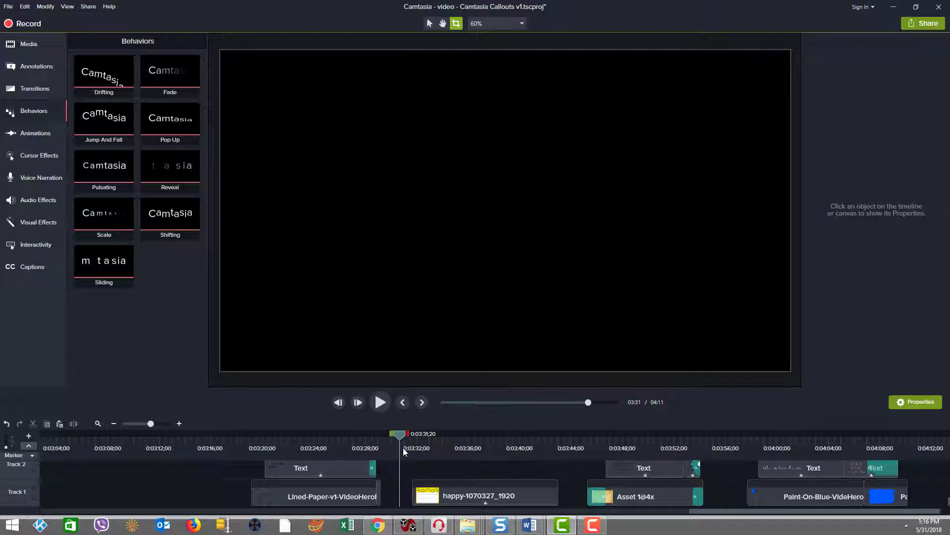
{"action": "left_click_drag", "start_coordinate": [405, 451], "coordinate": [410, 449]}
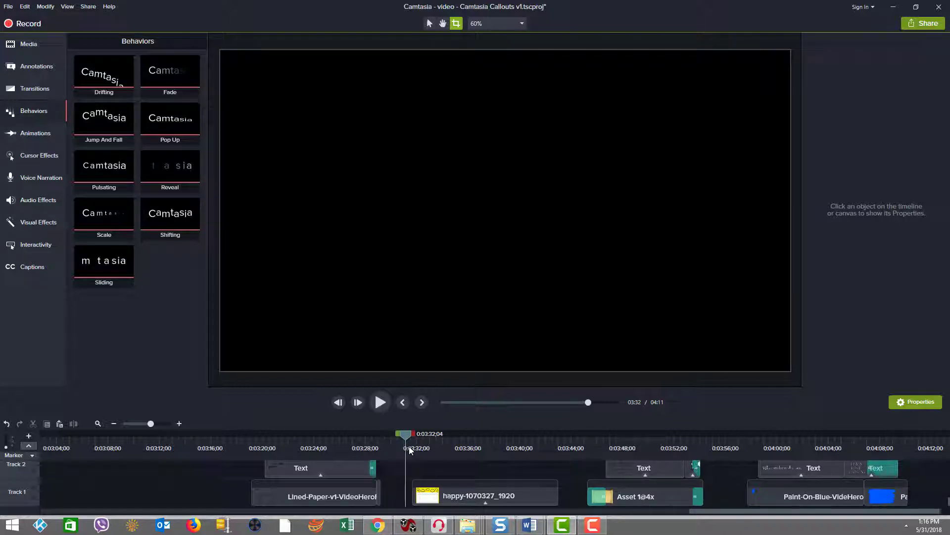
{"action": "mouse_move", "coordinate": [409, 450]}
{"action": "left_mouse_down"}
{"action": "mouse_move", "coordinate": [536, 461]}
{"action": "mouse_move", "coordinate": [826, 439]}
{"action": "mouse_move", "coordinate": [927, 451]}
{"action": "left_mouse_up"}
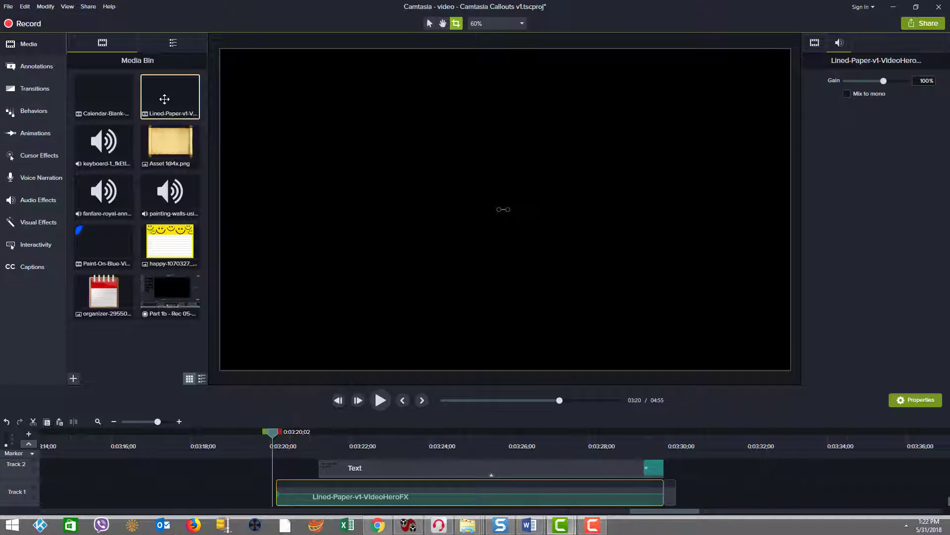
{"action": "double_click", "coordinate": [164, 99]}
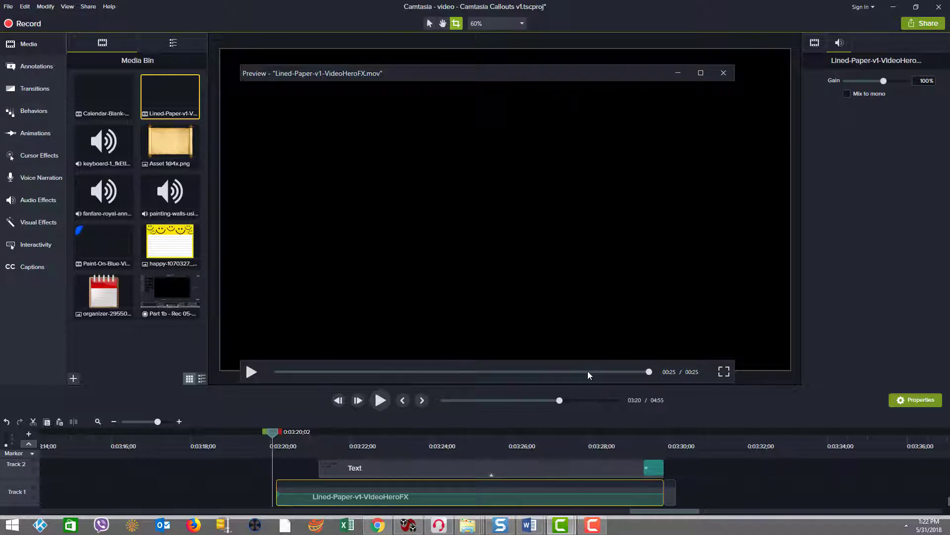
{"action": "left_click", "coordinate": [723, 73]}
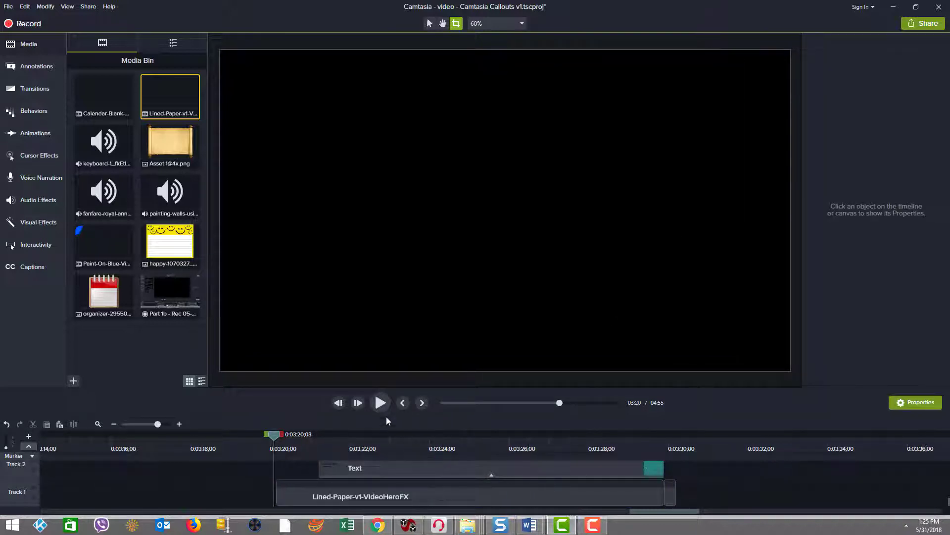
Play the notepad callout through its quote fade, then scrub back to watch the first line appear
{"action": "left_click", "coordinate": [379, 403]}
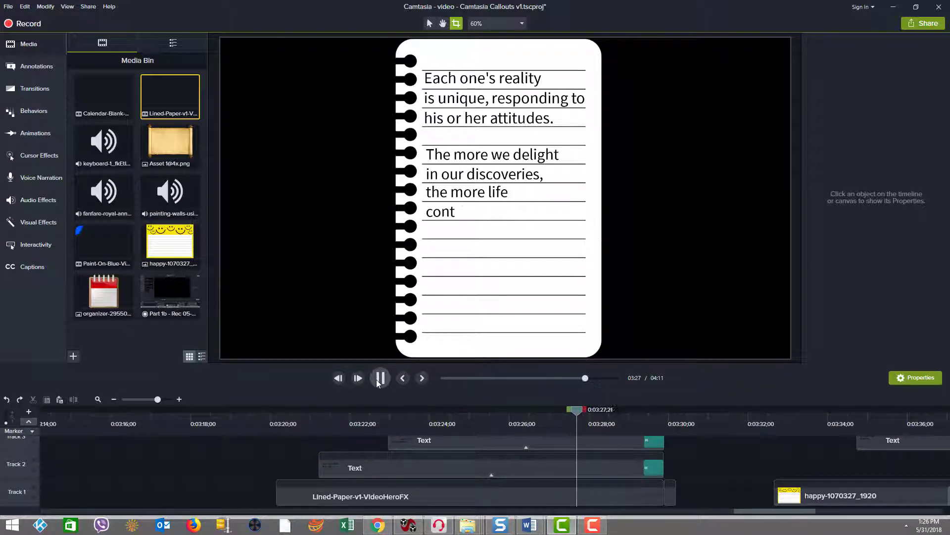
{"action": "left_click", "coordinate": [377, 382]}
{"action": "left_click", "coordinate": [379, 378]}
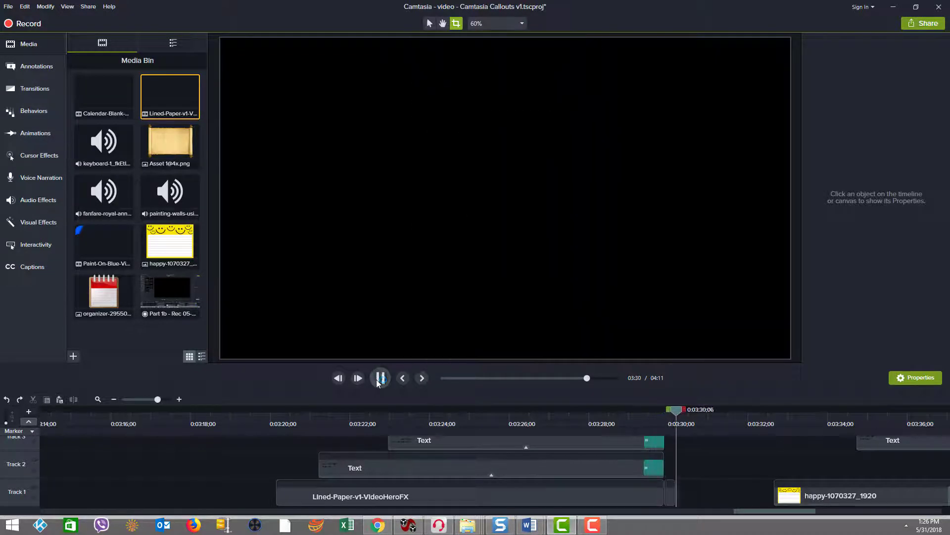
{"action": "left_click", "coordinate": [379, 378]}
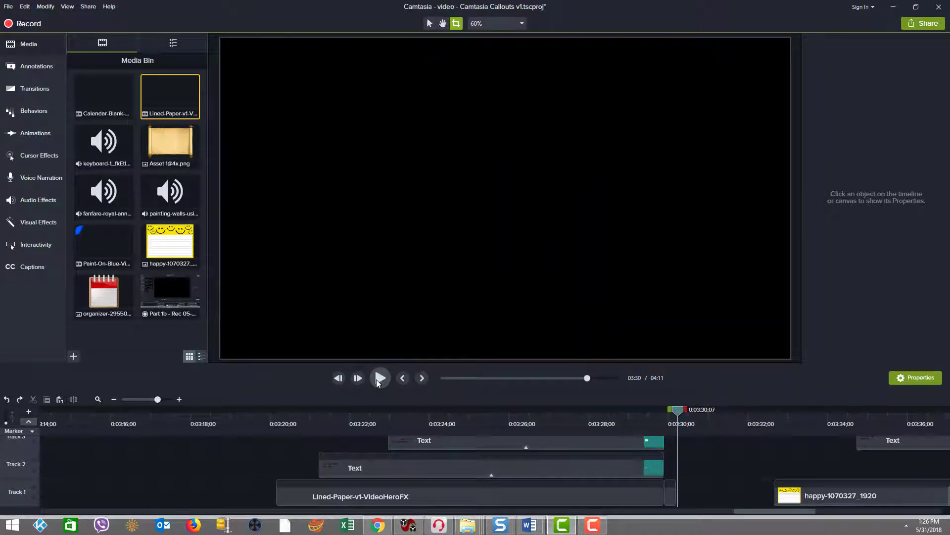
{"action": "left_click", "coordinate": [318, 413]}
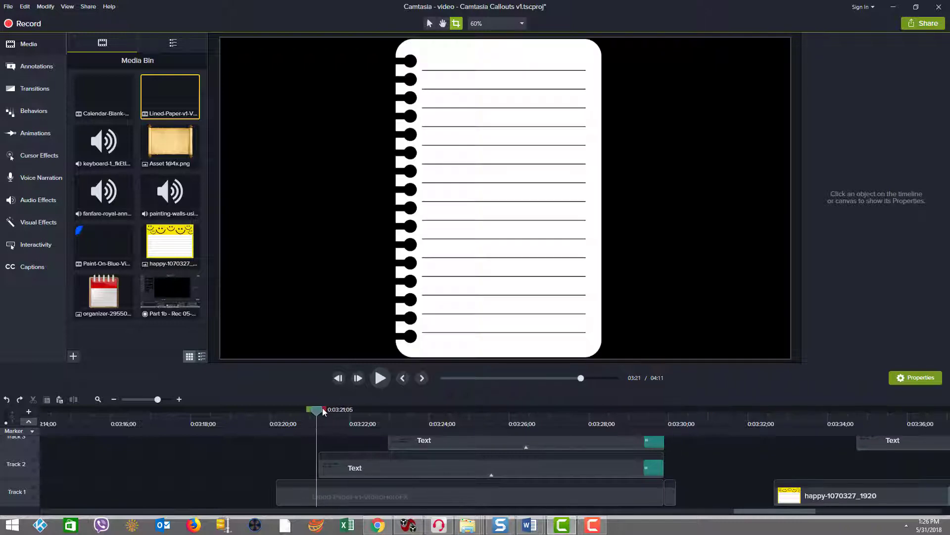
{"action": "left_click_drag", "start_coordinate": [323, 412], "coordinate": [649, 385]}
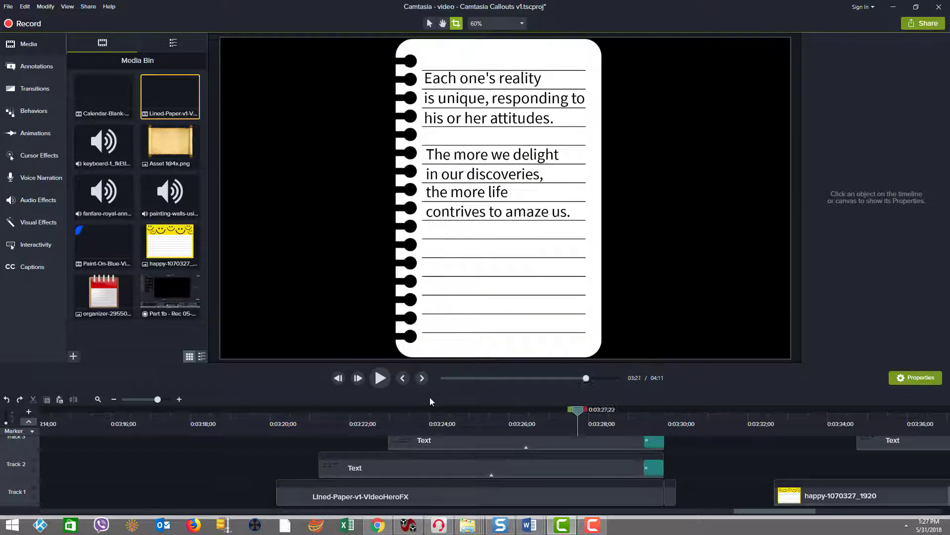
Select the Lined-Paper clip and scrub its start to check the notepad's grow-in
{"action": "left_click", "coordinate": [309, 416]}
{"action": "left_click", "coordinate": [414, 498]}
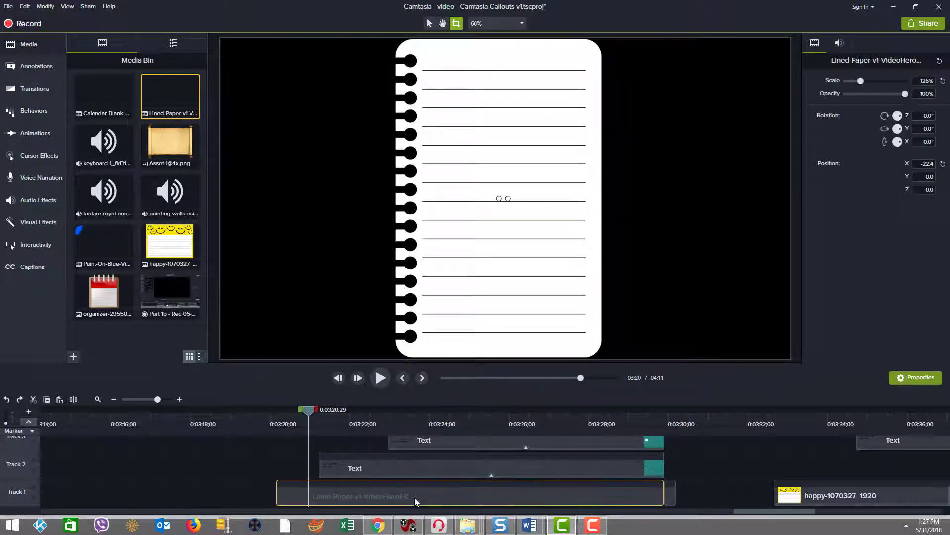
{"action": "mouse_move", "coordinate": [310, 415]}
{"action": "left_mouse_down"}
{"action": "mouse_move", "coordinate": [271, 416]}
{"action": "mouse_move", "coordinate": [678, 403]}
{"action": "mouse_move", "coordinate": [697, 392]}
{"action": "left_mouse_up"}
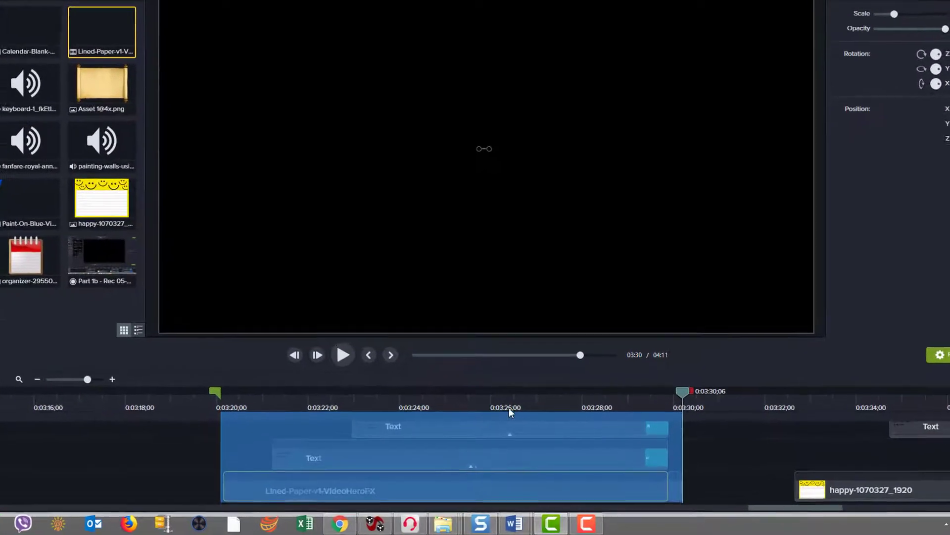
Scrub around 0:03:30 to watch the notepad shrink away to black
{"action": "left_click", "coordinate": [558, 403]}
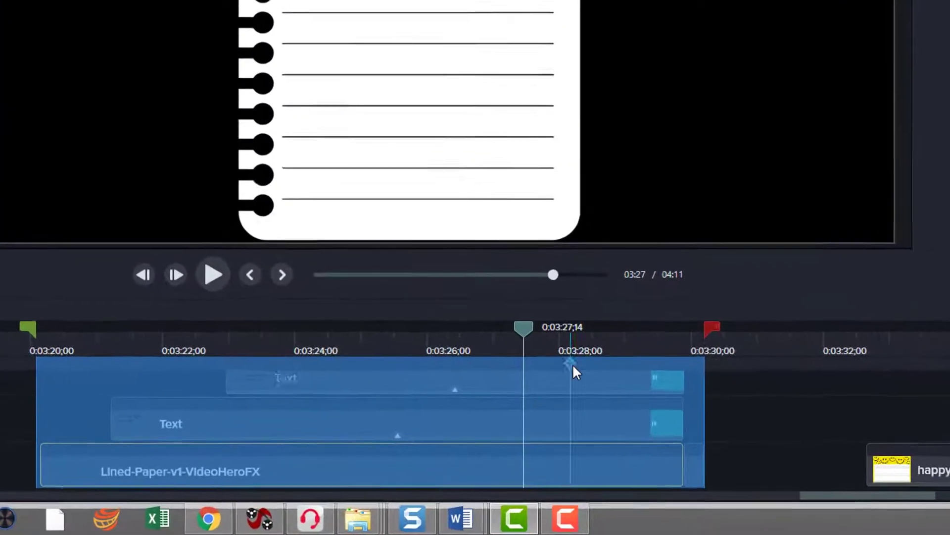
{"action": "left_click", "coordinate": [589, 341]}
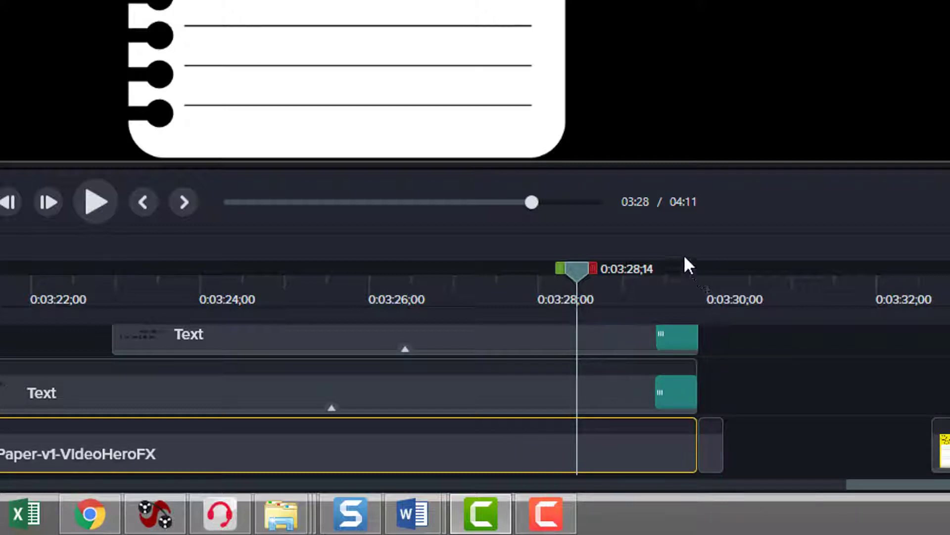
{"action": "left_click", "coordinate": [713, 285]}
{"action": "mouse_move", "coordinate": [717, 278]}
{"action": "left_mouse_down"}
{"action": "mouse_move", "coordinate": [710, 292]}
{"action": "mouse_move", "coordinate": [713, 276]}
{"action": "left_mouse_up"}
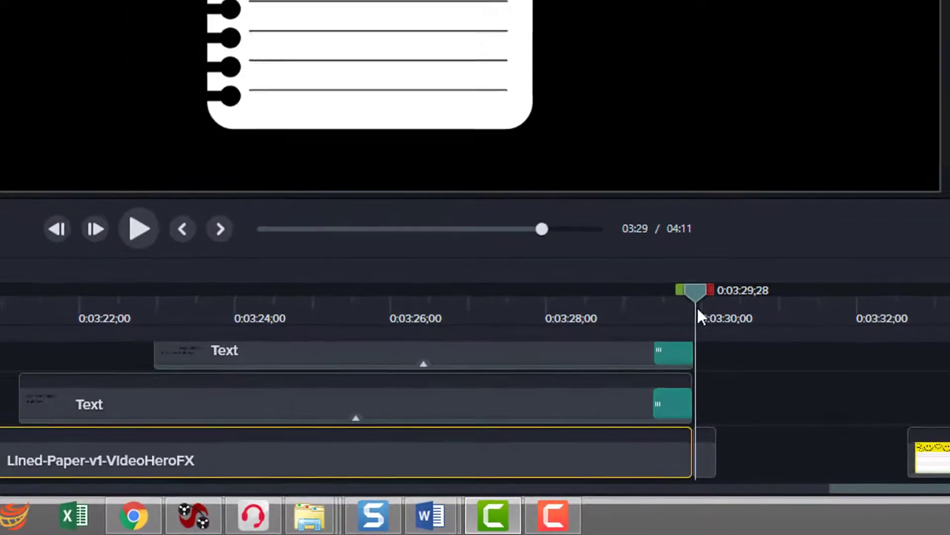
{"action": "left_click_drag", "start_coordinate": [700, 322], "coordinate": [704, 316]}
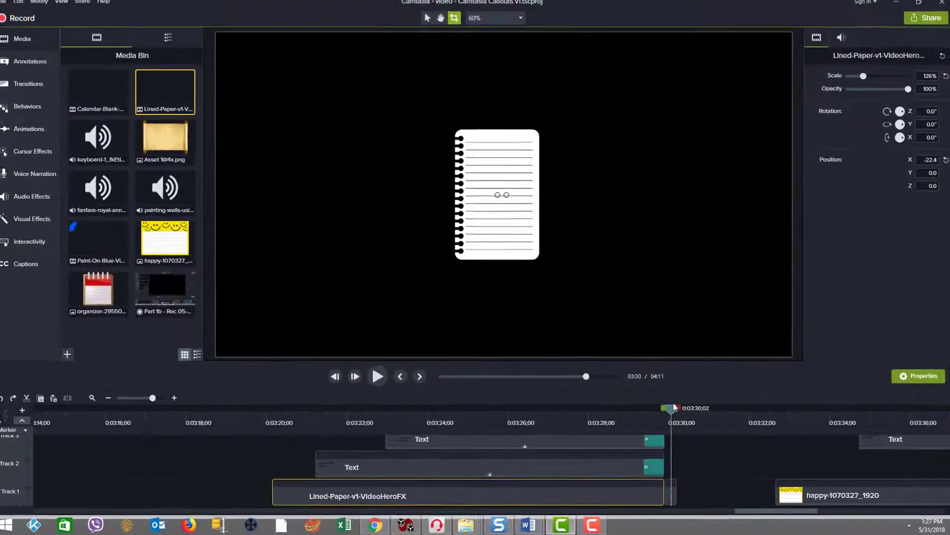
{"action": "left_click_drag", "start_coordinate": [674, 407], "coordinate": [283, 419]}
Select the first line's Text callout and scrub to watch it type onto the notepad
{"action": "left_click", "coordinate": [331, 465]}
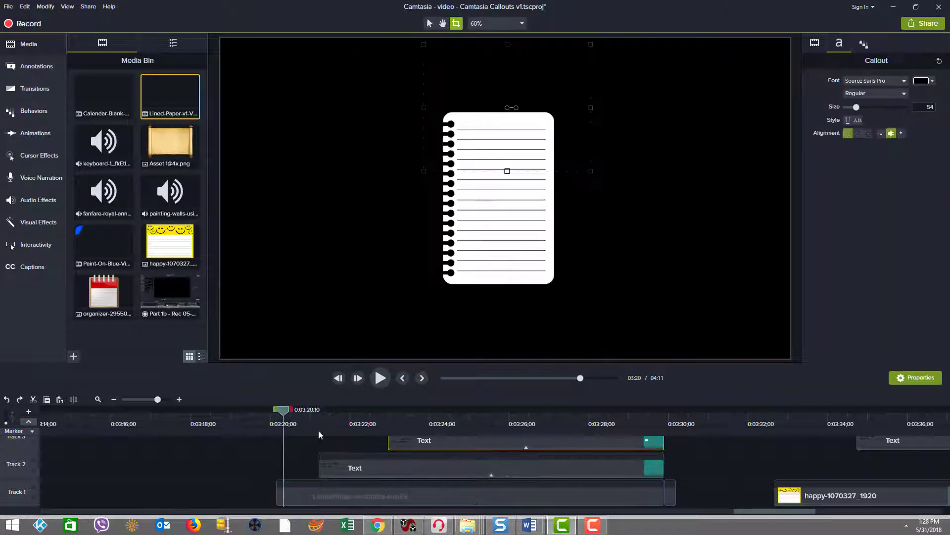
{"action": "left_click", "coordinate": [336, 461]}
{"action": "left_click_drag", "start_coordinate": [280, 411], "coordinate": [381, 411]}
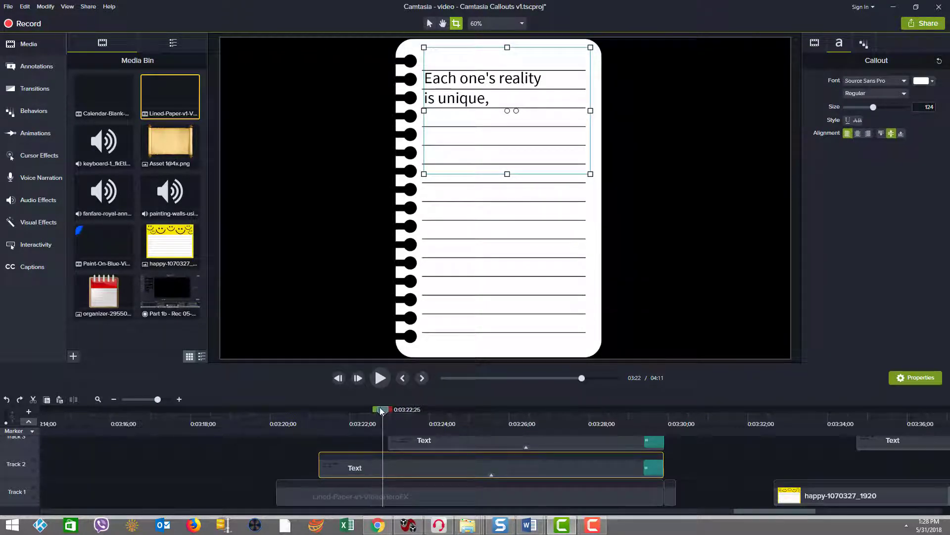
{"action": "left_click_drag", "start_coordinate": [381, 408], "coordinate": [399, 402]}
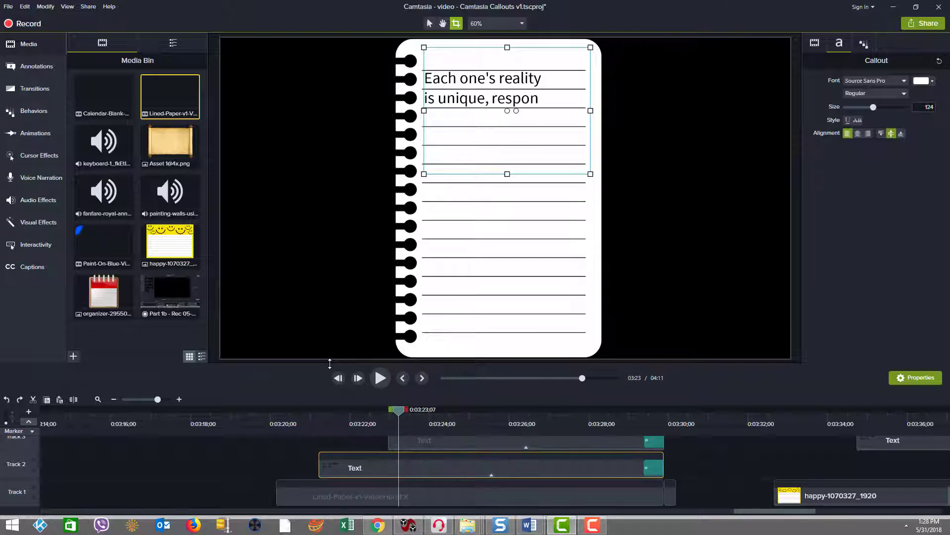
Enlarge the timeline and watch the 'his or her attitudes' line type onto the page
{"action": "left_click_drag", "start_coordinate": [330, 363], "coordinate": [325, 299]}
{"action": "left_click", "coordinate": [290, 423]}
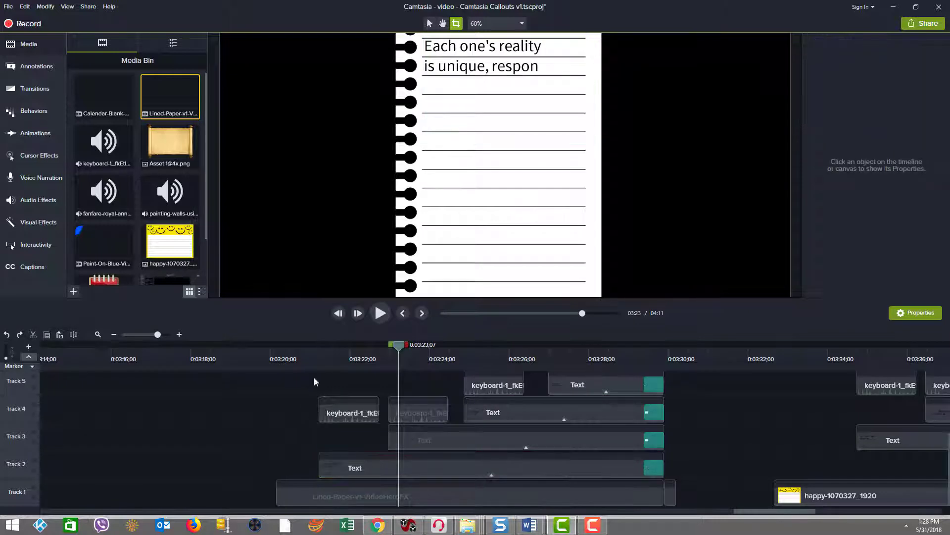
{"action": "left_click", "coordinate": [325, 252]}
{"action": "scroll", "coordinate": [326, 252], "scroll_direction": "down", "scroll_amount": 1}
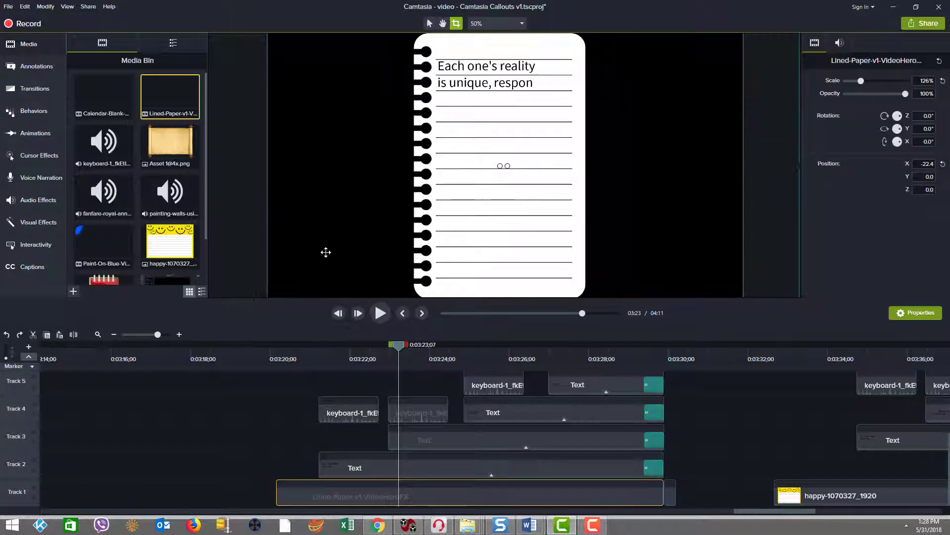
{"action": "left_click_drag", "start_coordinate": [402, 458], "coordinate": [440, 434]}
{"action": "left_click", "coordinate": [440, 434]}
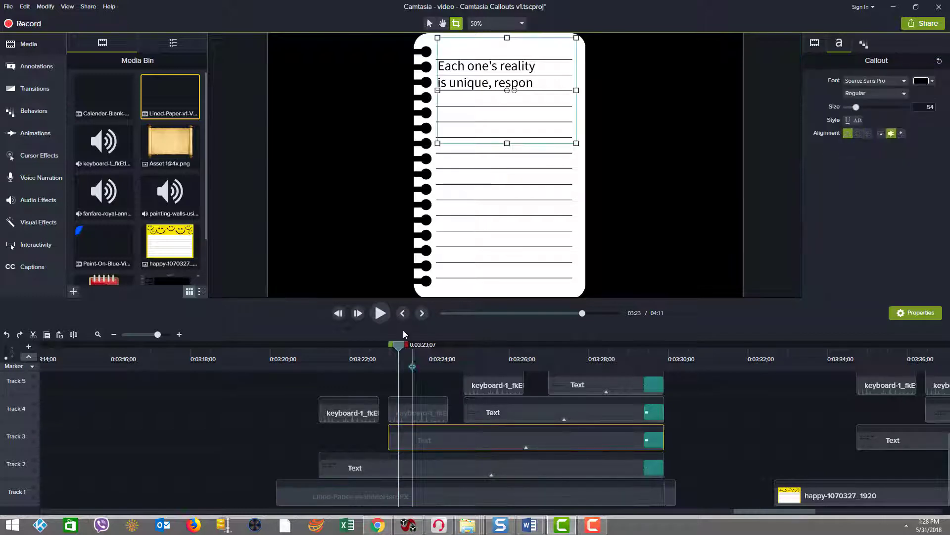
{"action": "left_click_drag", "start_coordinate": [396, 345], "coordinate": [462, 334]}
Step through the 'The more we delight', 'more life' and final quote lines, then scrub back
{"action": "left_click", "coordinate": [493, 412]}
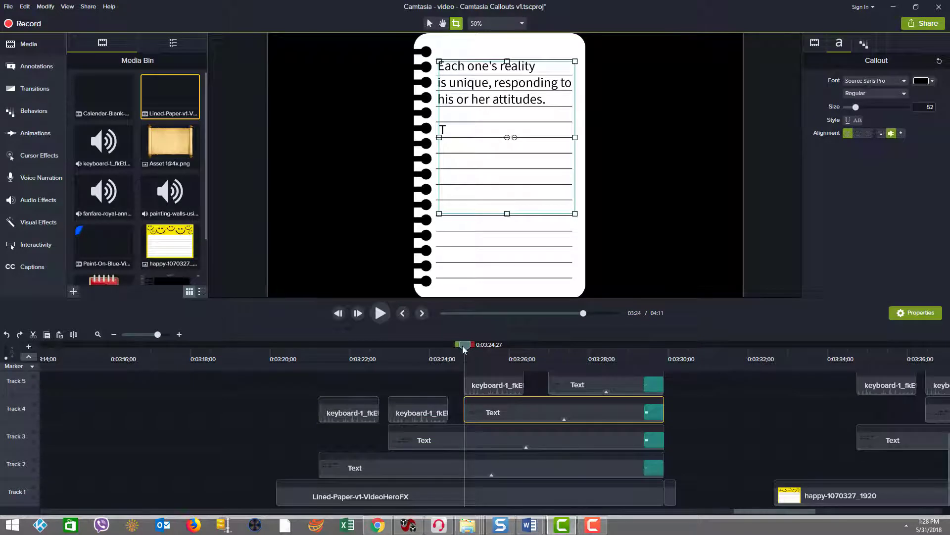
{"action": "left_click_drag", "start_coordinate": [464, 349], "coordinate": [546, 344]}
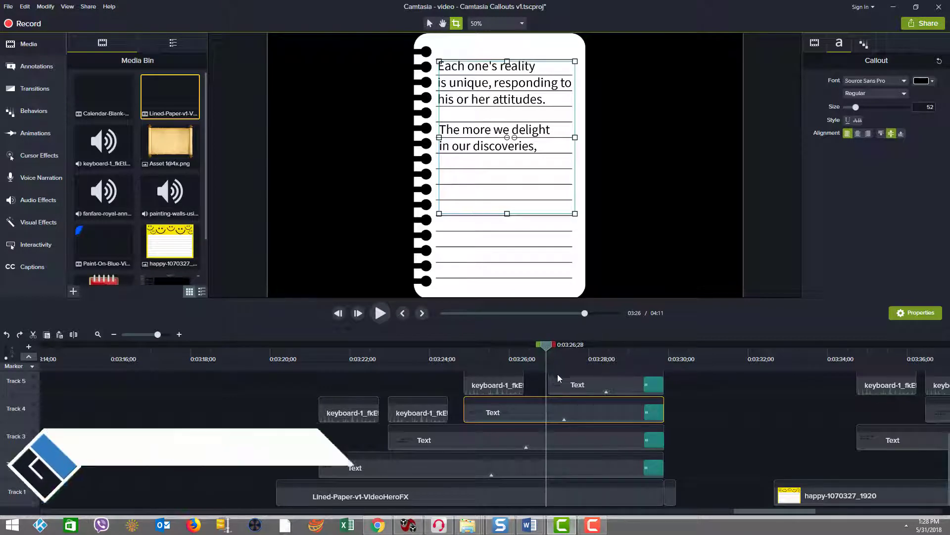
{"action": "left_click", "coordinate": [572, 382]}
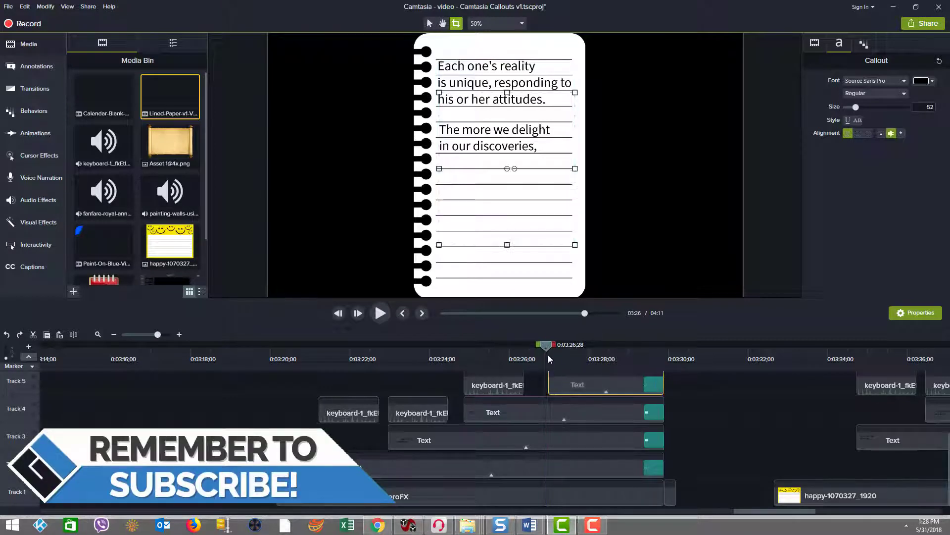
{"action": "left_click_drag", "start_coordinate": [546, 346], "coordinate": [611, 332]}
{"action": "scroll", "coordinate": [619, 423], "scroll_direction": "up", "scroll_amount": 3}
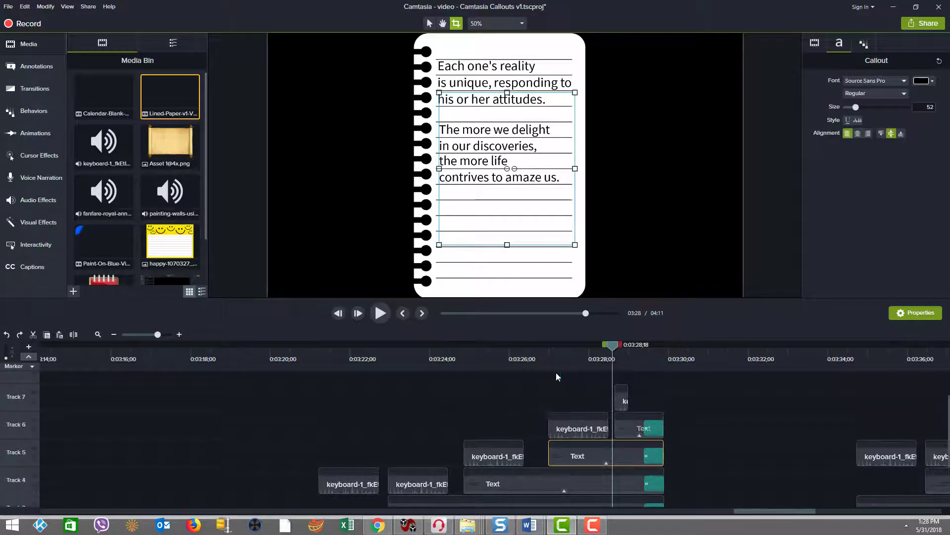
{"action": "left_click", "coordinate": [622, 424]}
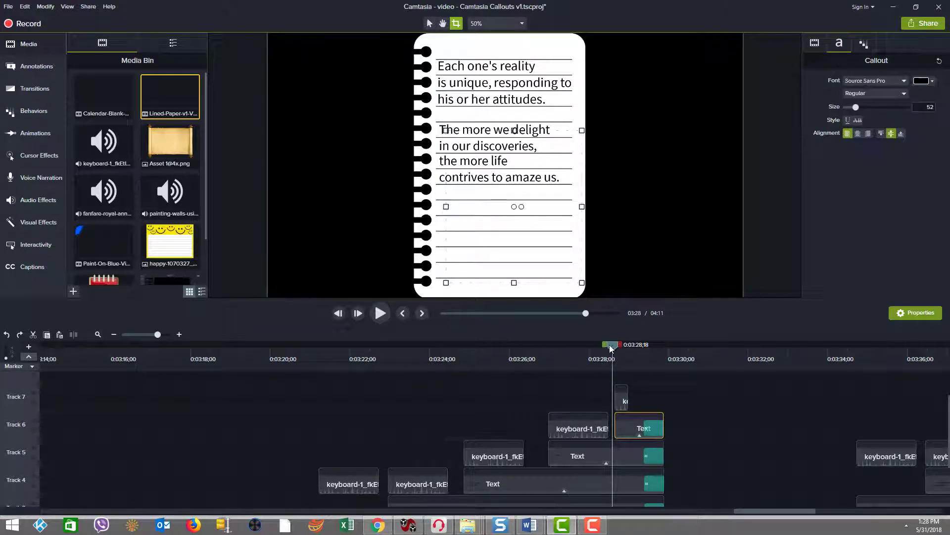
{"action": "left_click_drag", "start_coordinate": [612, 345], "coordinate": [298, 399]}
{"action": "scroll", "coordinate": [346, 406], "scroll_direction": "down", "scroll_amount": 3}
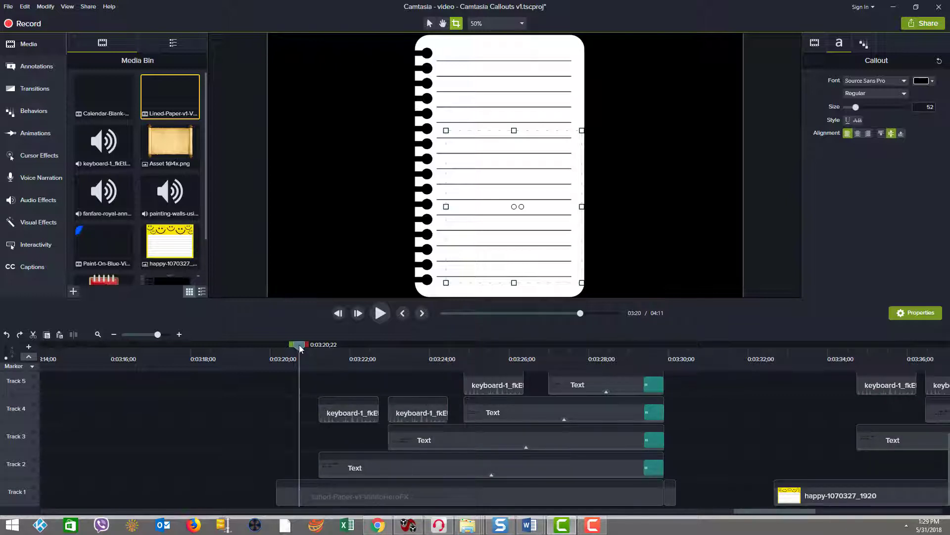
{"action": "left_click_drag", "start_coordinate": [307, 347], "coordinate": [372, 332]}
{"action": "left_click", "coordinate": [415, 438]}
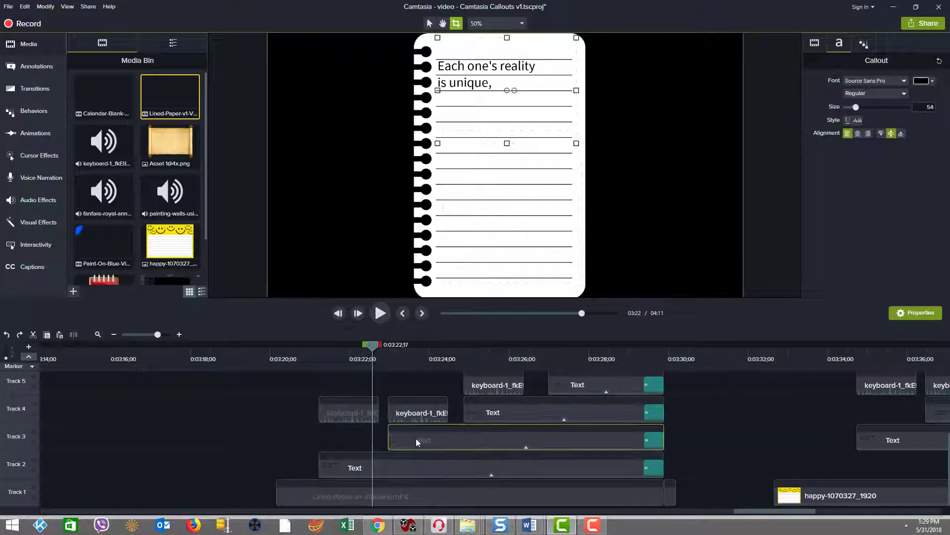
{"action": "left_click_drag", "start_coordinate": [376, 346], "coordinate": [420, 356]}
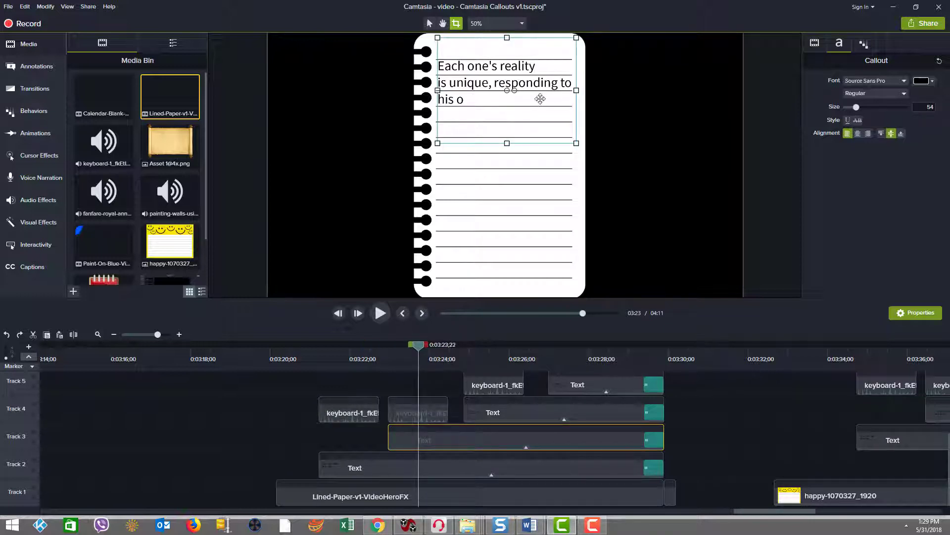
{"action": "mouse_move", "coordinate": [527, 118]}
{"action": "left_mouse_down"}
{"action": "mouse_move", "coordinate": [522, 163]}
{"action": "mouse_move", "coordinate": [526, 110]}
{"action": "left_mouse_up"}
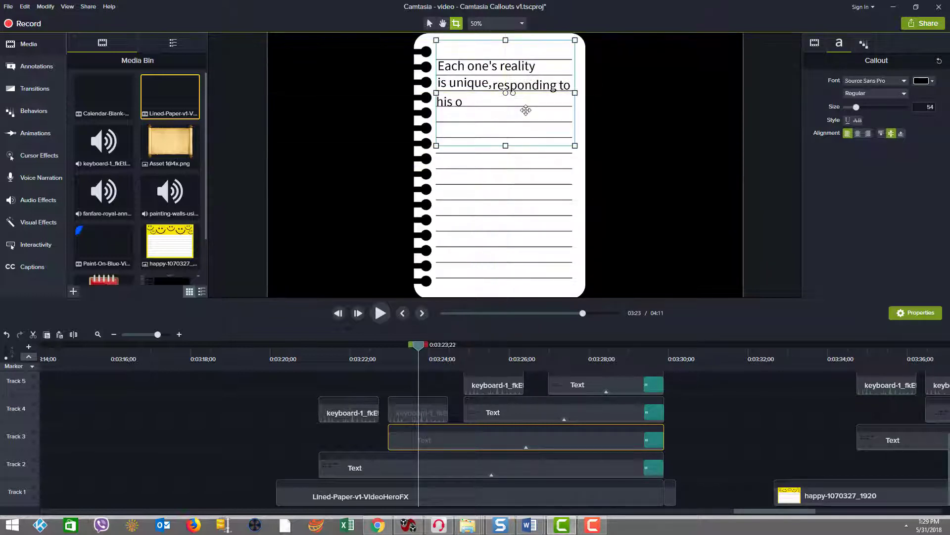
{"action": "key", "text": "Up"}
{"action": "key", "text": "Up"}
{"action": "key", "text": "Up"}
{"action": "key", "text": "Up"}
{"action": "key", "text": "Up"}
{"action": "key", "text": "Right"}
{"action": "key", "text": "Right"}
{"action": "key", "text": "Right"}
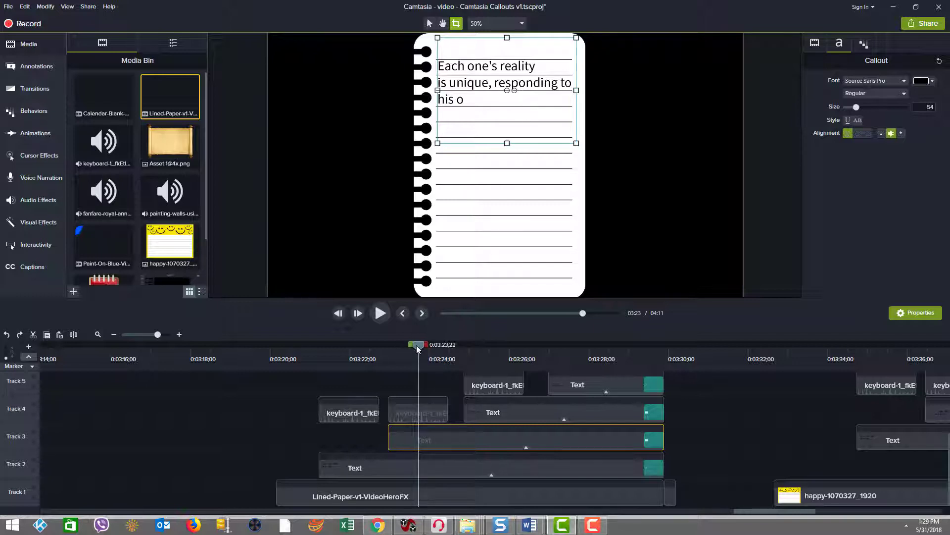
{"action": "left_click_drag", "start_coordinate": [417, 345], "coordinate": [315, 355]}
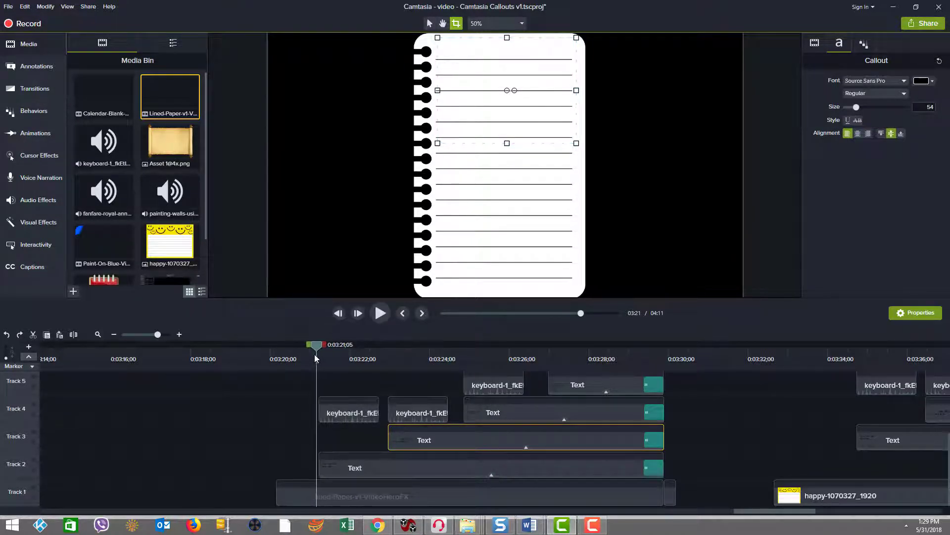
{"action": "left_click", "coordinate": [353, 412]}
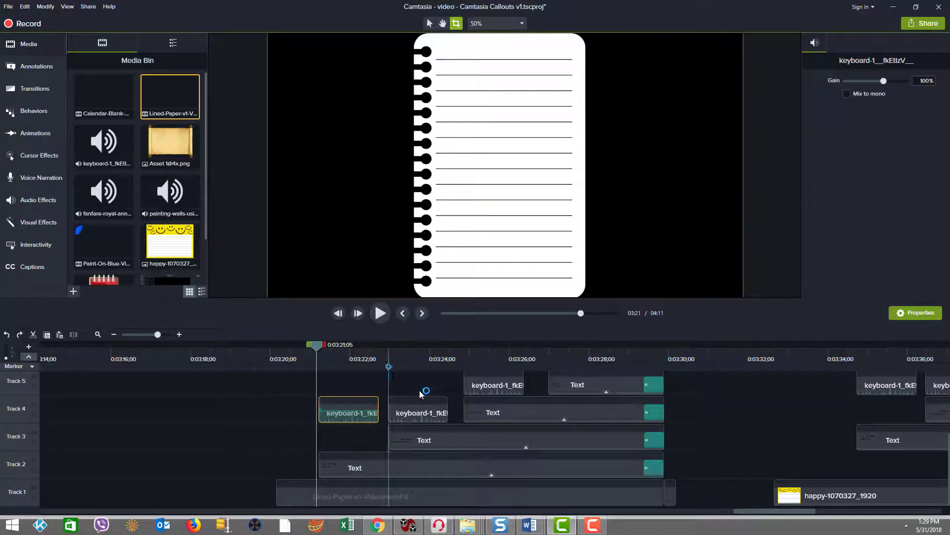
{"action": "left_click", "coordinate": [414, 411]}
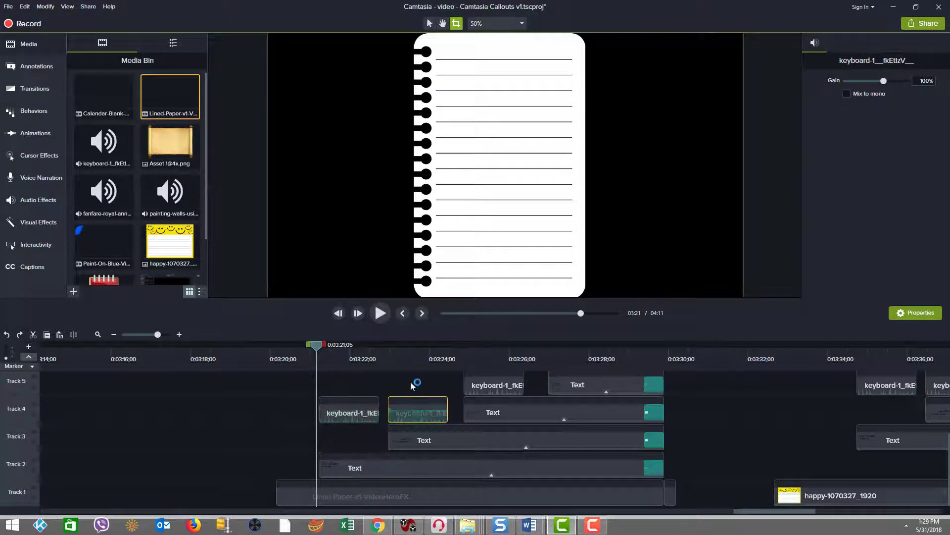
{"action": "left_click", "coordinate": [409, 351]}
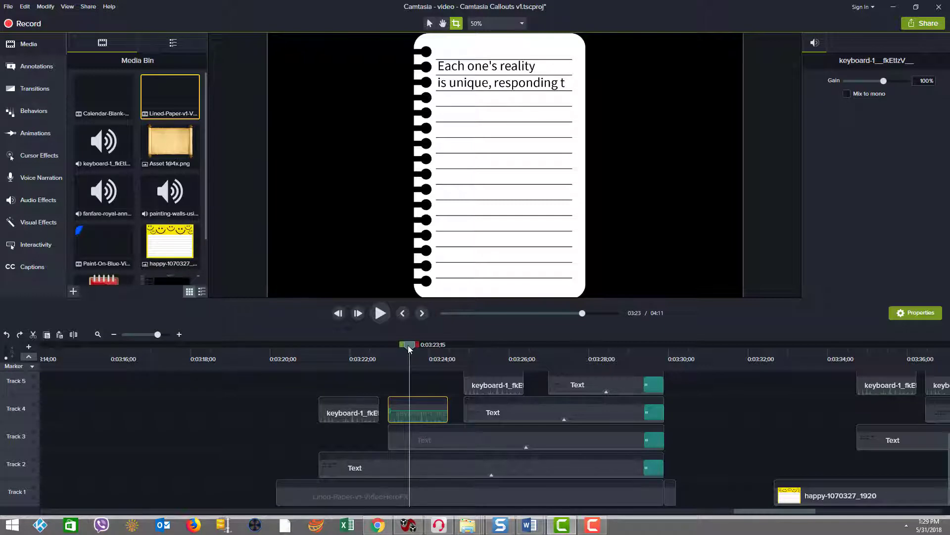
{"action": "left_click_drag", "start_coordinate": [408, 345], "coordinate": [529, 315]}
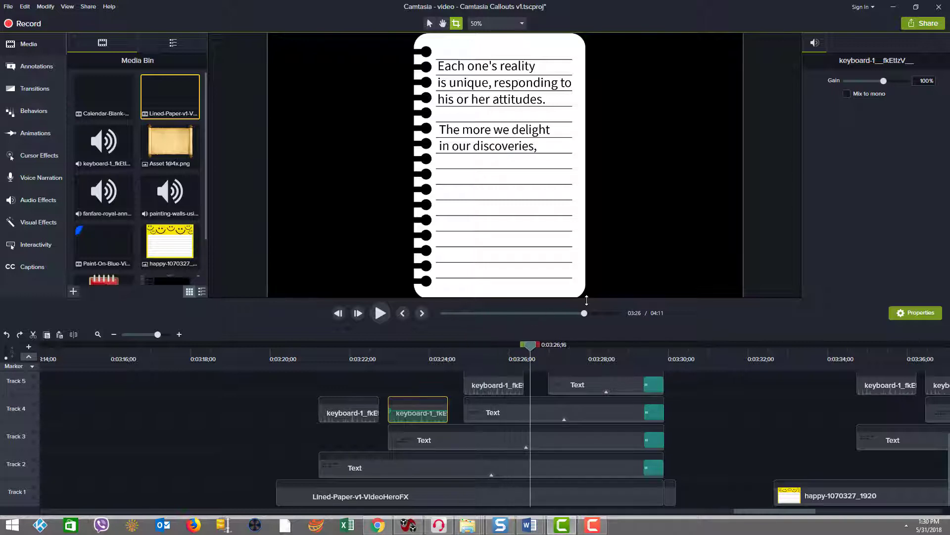
{"action": "left_click_drag", "start_coordinate": [601, 363], "coordinate": [615, 383]}
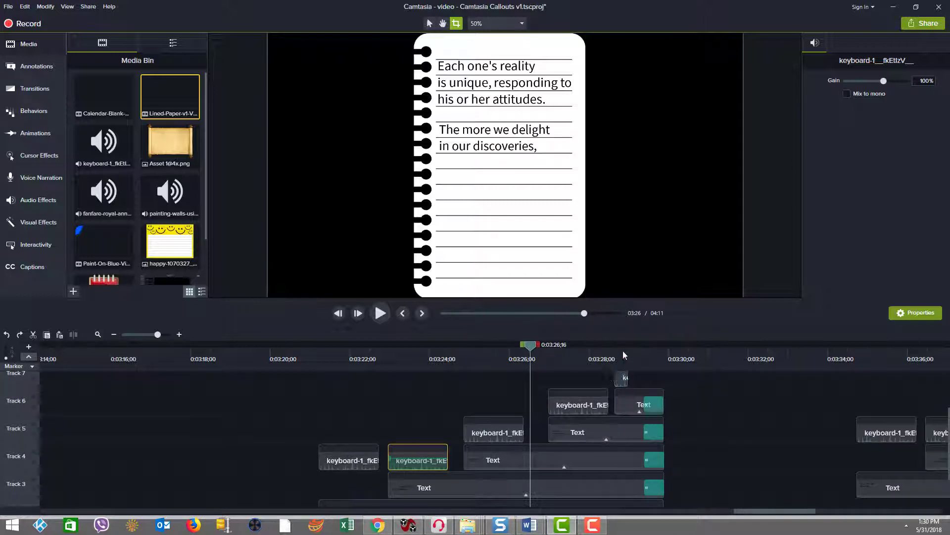
{"action": "left_click", "coordinate": [606, 346]}
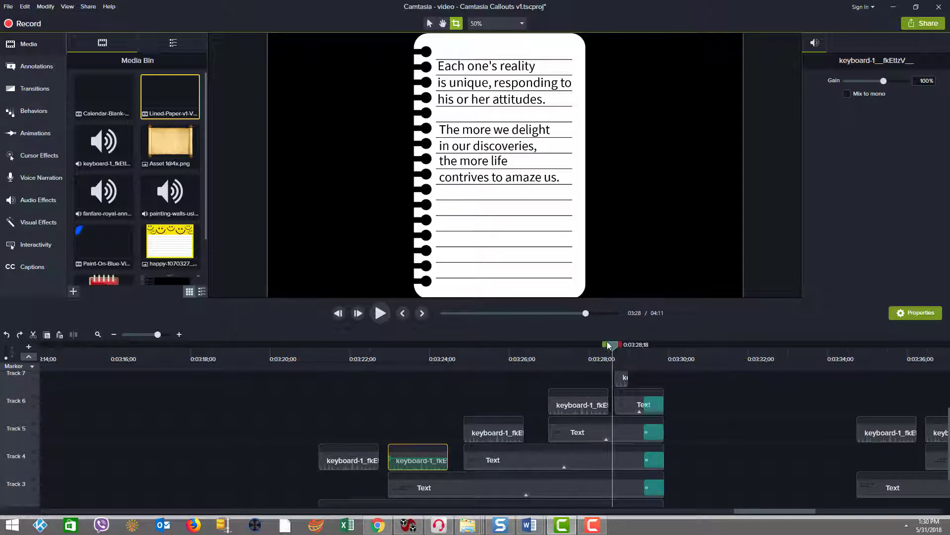
{"action": "left_click_drag", "start_coordinate": [613, 346], "coordinate": [510, 356]}
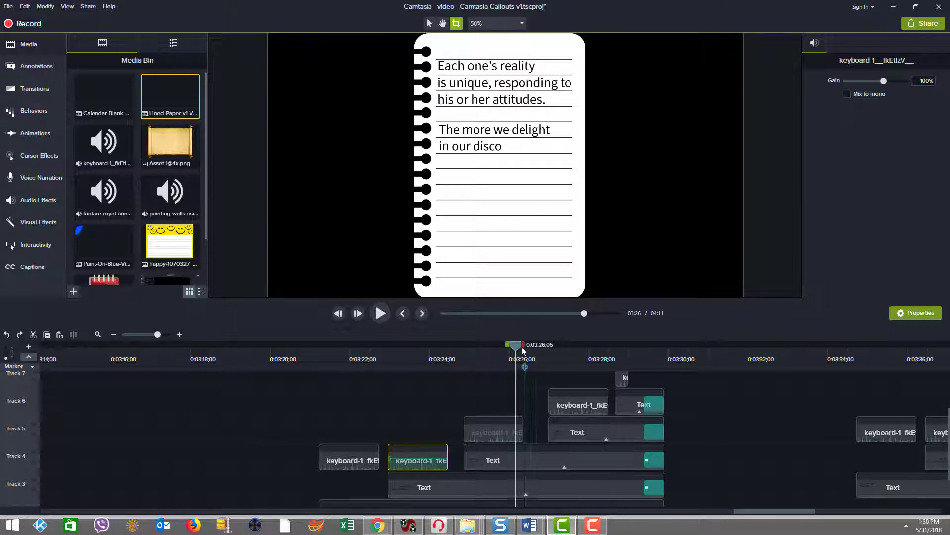
{"action": "left_click_drag", "start_coordinate": [520, 346], "coordinate": [437, 376]}
{"action": "left_click", "coordinate": [475, 486]}
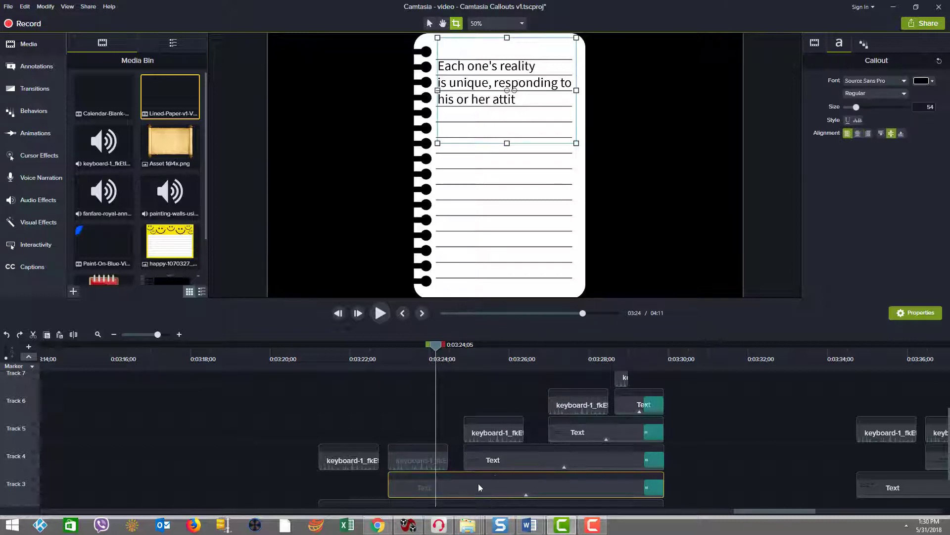
{"action": "left_click", "coordinate": [497, 464]}
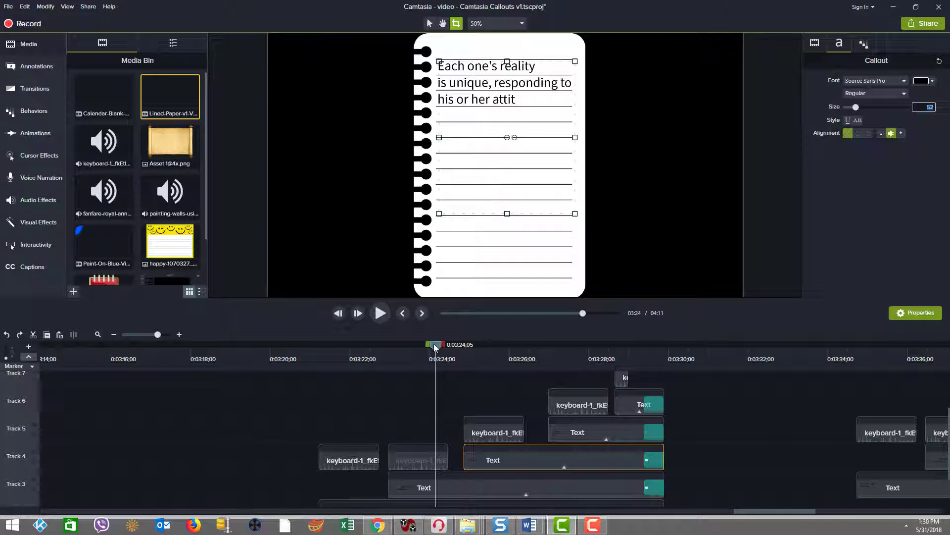
{"action": "left_click_drag", "start_coordinate": [435, 345], "coordinate": [505, 337]}
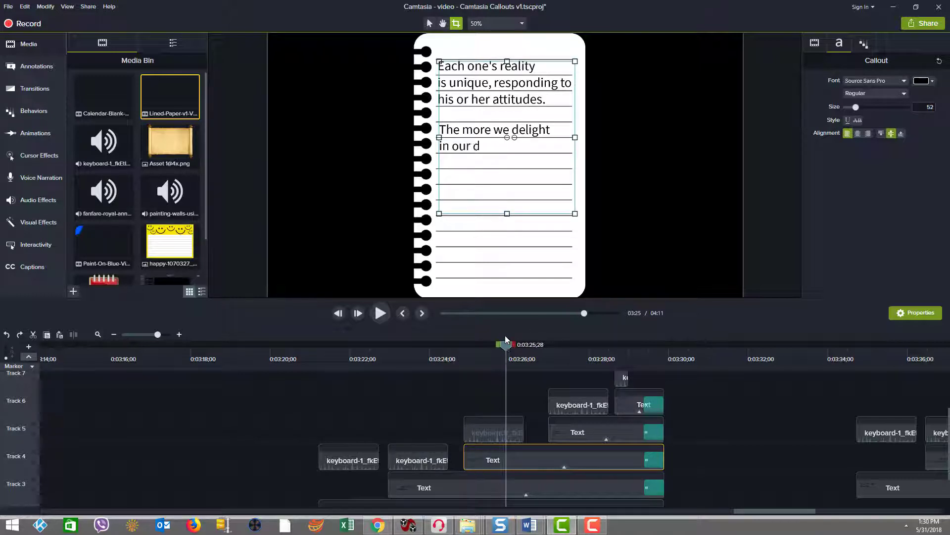
{"action": "scroll", "coordinate": [425, 475], "scroll_direction": "down", "scroll_amount": 2}
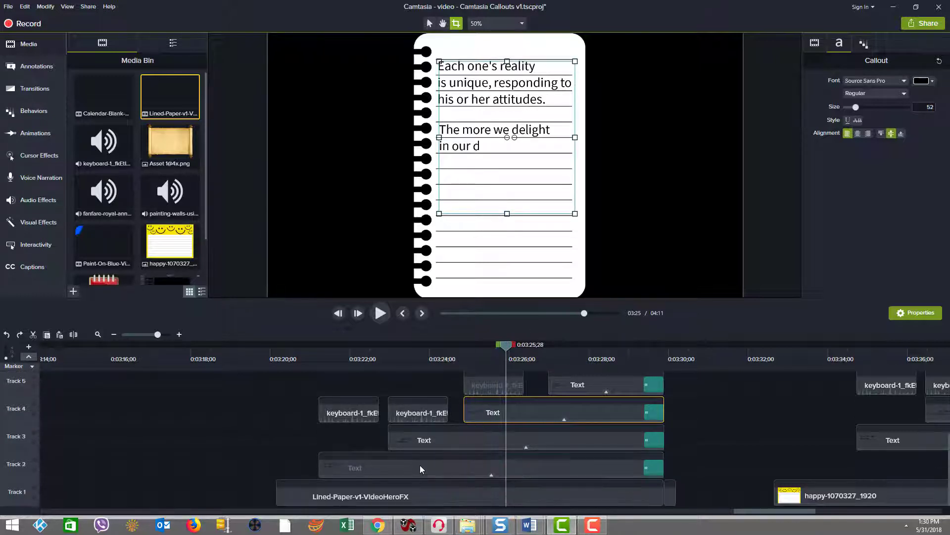
{"action": "left_click", "coordinate": [388, 496]}
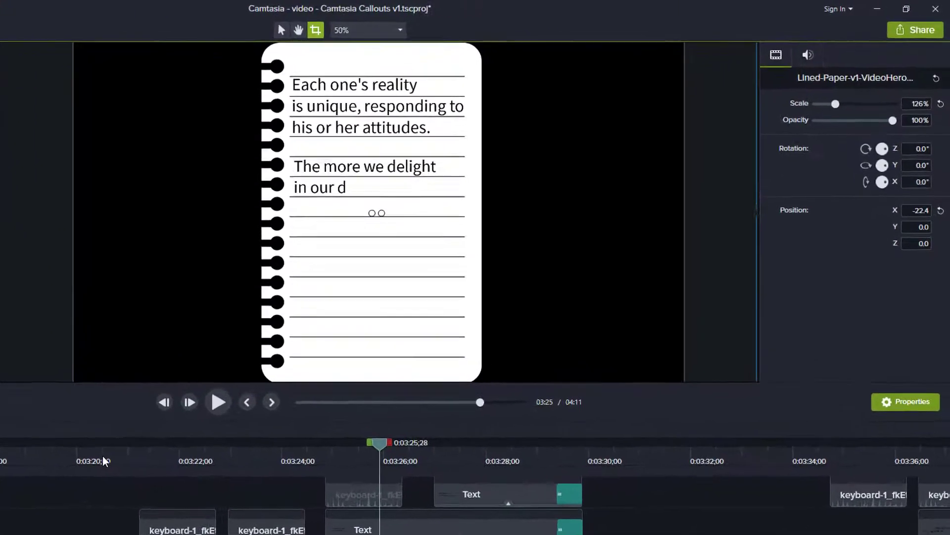
{"action": "left_click", "coordinate": [104, 461]}
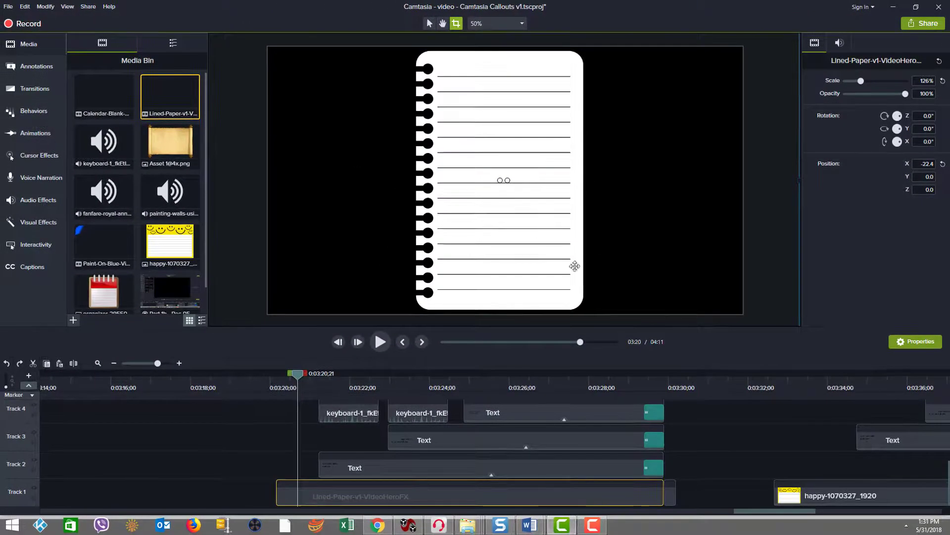
{"action": "left_click_drag", "start_coordinate": [299, 379], "coordinate": [346, 371]}
{"action": "left_click", "coordinate": [362, 473]}
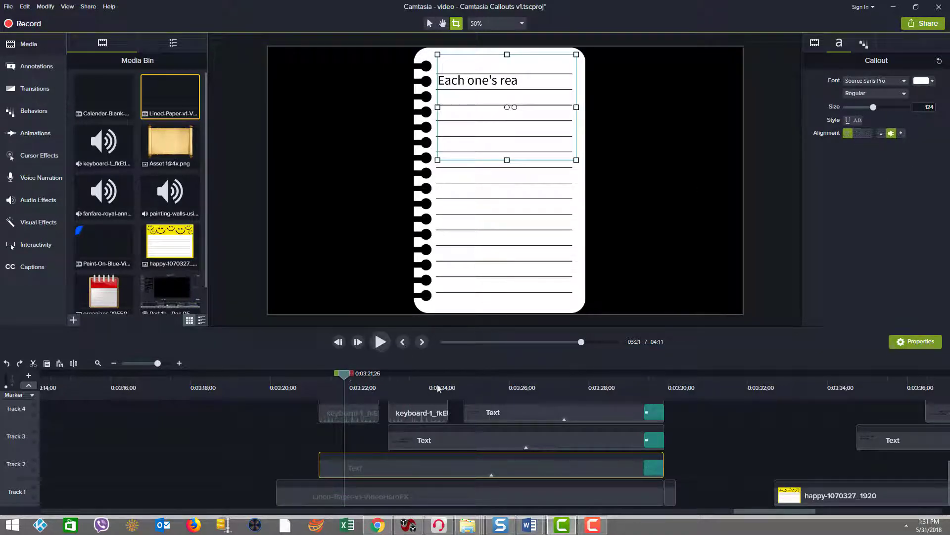
{"action": "left_click_drag", "start_coordinate": [348, 382], "coordinate": [428, 384]}
{"action": "left_click", "coordinate": [445, 437]}
{"action": "left_click", "coordinate": [448, 387]}
{"action": "left_click", "coordinate": [508, 387]}
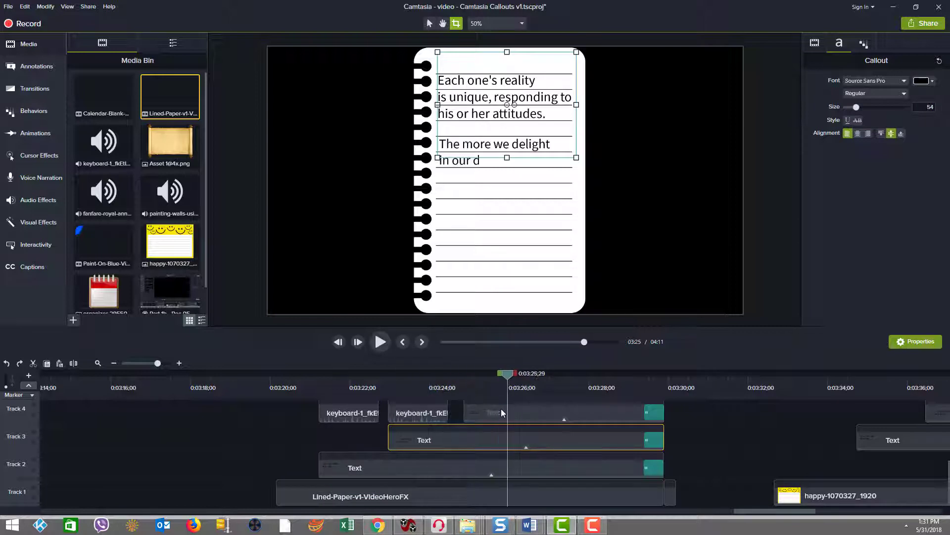
{"action": "left_click", "coordinate": [501, 408]}
{"action": "left_click_drag", "start_coordinate": [501, 379], "coordinate": [581, 352]}
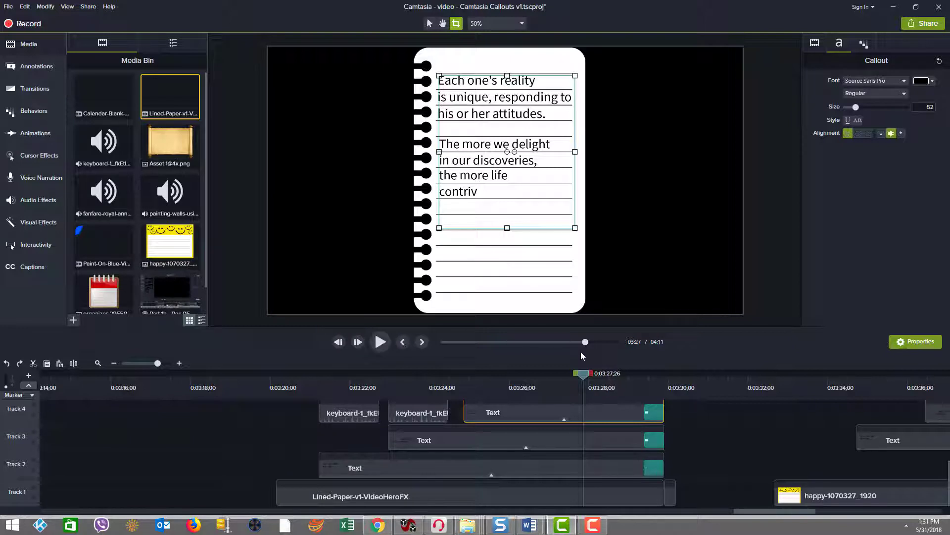
{"action": "mouse_move", "coordinate": [582, 353]}
{"action": "left_mouse_down"}
{"action": "mouse_move", "coordinate": [599, 347]}
{"action": "mouse_move", "coordinate": [581, 357]}
{"action": "left_mouse_up"}
{"action": "scroll", "coordinate": [712, 433], "scroll_direction": "up", "scroll_amount": 3}
{"action": "left_click", "coordinate": [594, 476]}
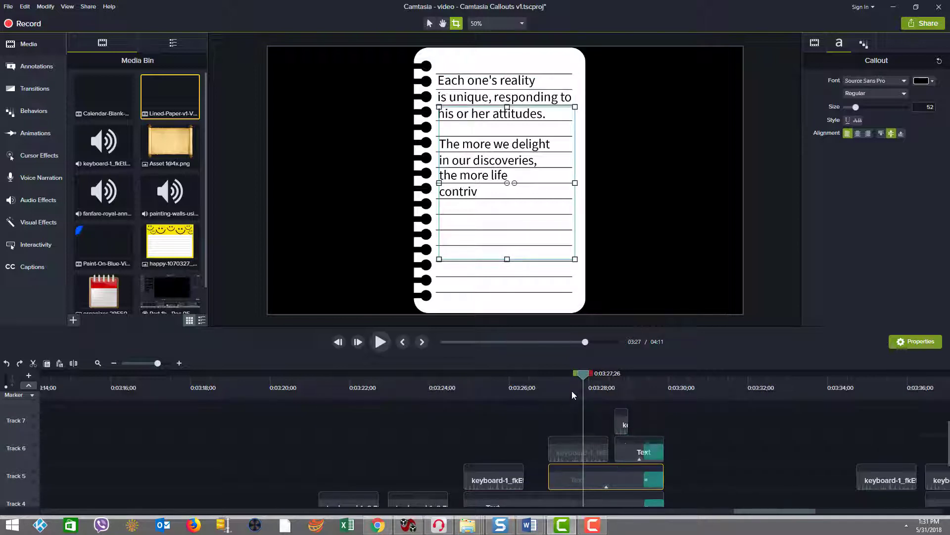
{"action": "left_click", "coordinate": [625, 448]}
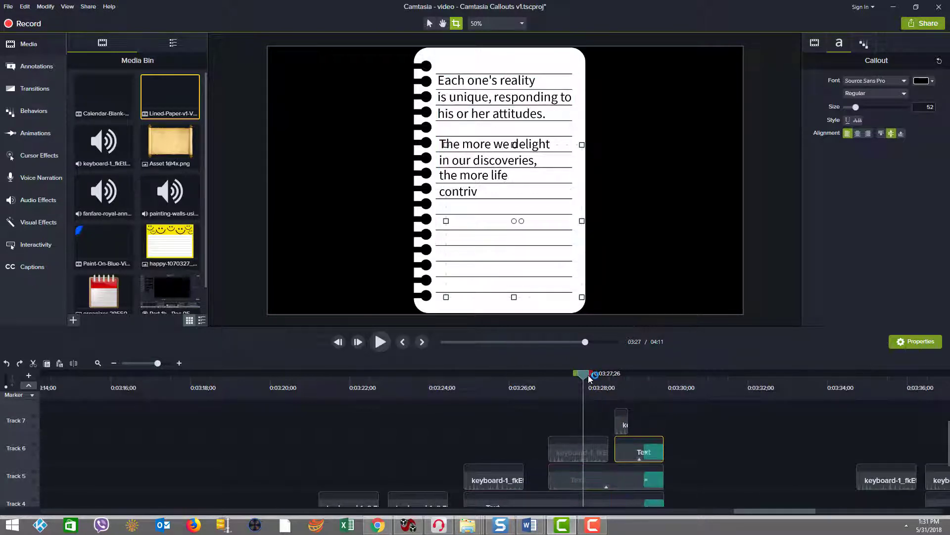
{"action": "left_click_drag", "start_coordinate": [588, 375], "coordinate": [643, 374]}
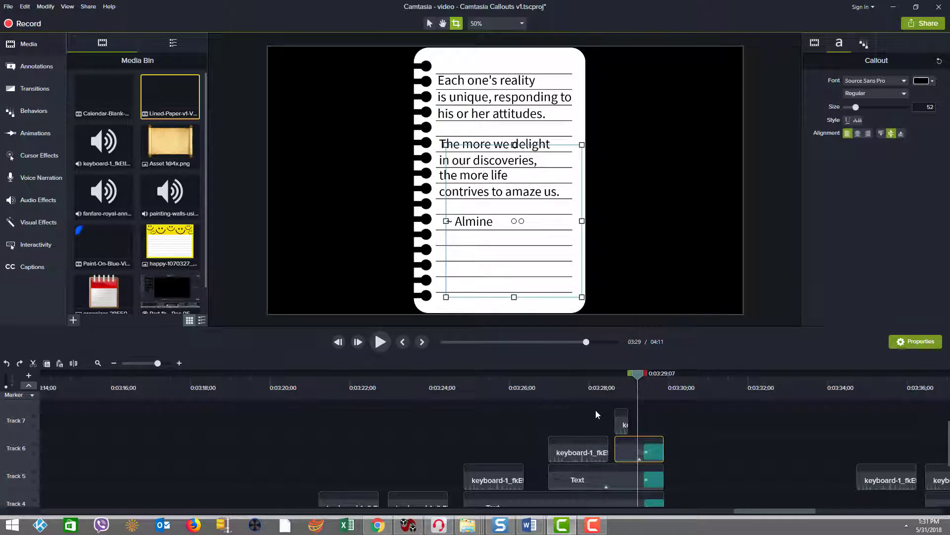
{"action": "scroll", "coordinate": [349, 404], "scroll_direction": "down", "scroll_amount": 2}
{"action": "scroll", "coordinate": [346, 402], "scroll_direction": "down", "scroll_amount": 2}
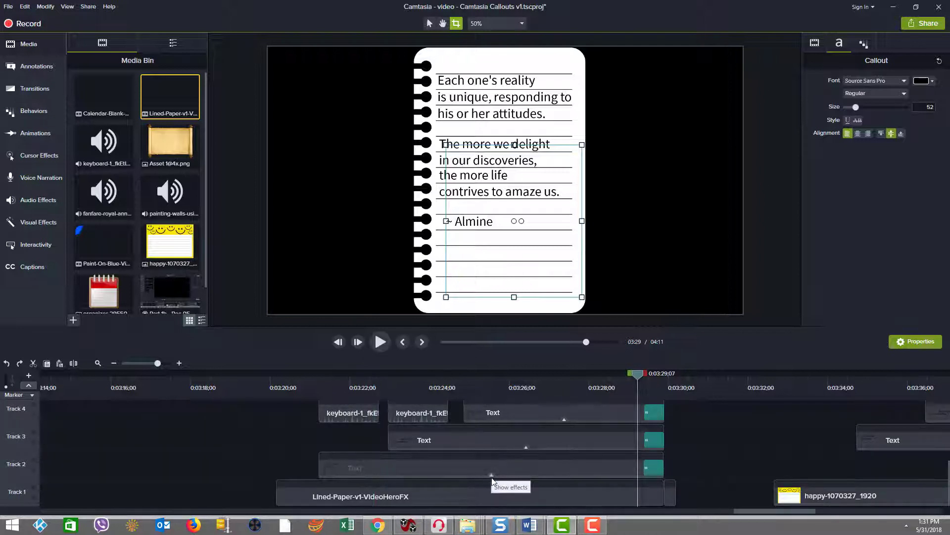
Open the Track 2 quote callout's Reveal behavior and set its Out style to None
{"action": "left_click", "coordinate": [491, 477]}
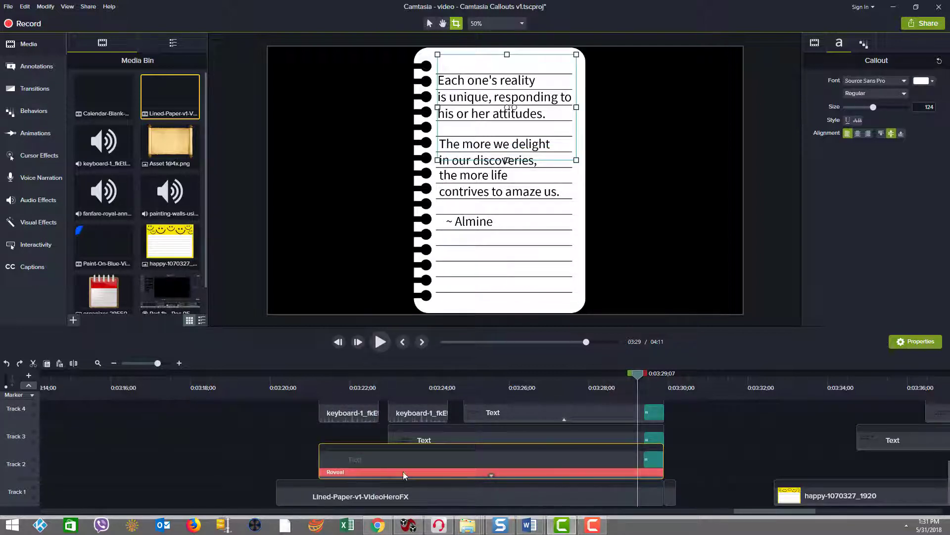
{"action": "left_click", "coordinate": [403, 471]}
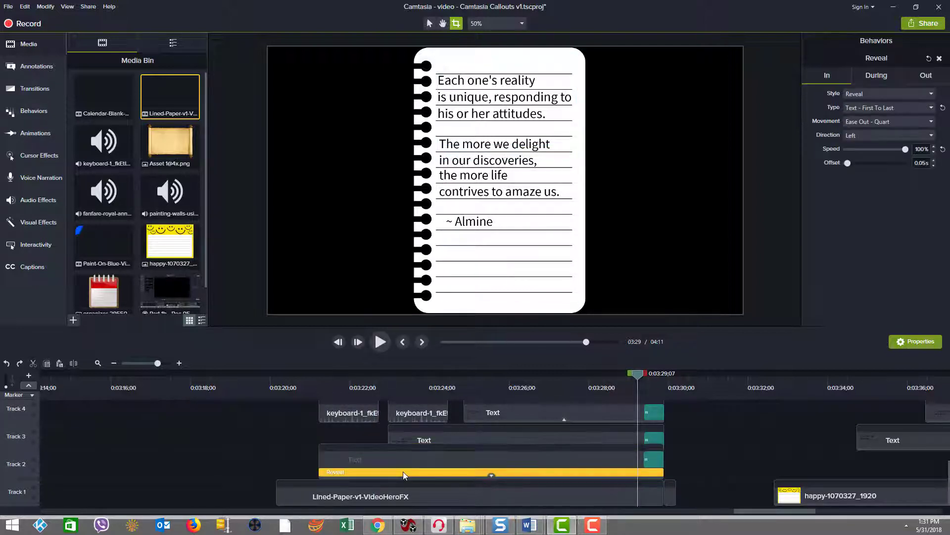
{"action": "left_click", "coordinate": [41, 109]}
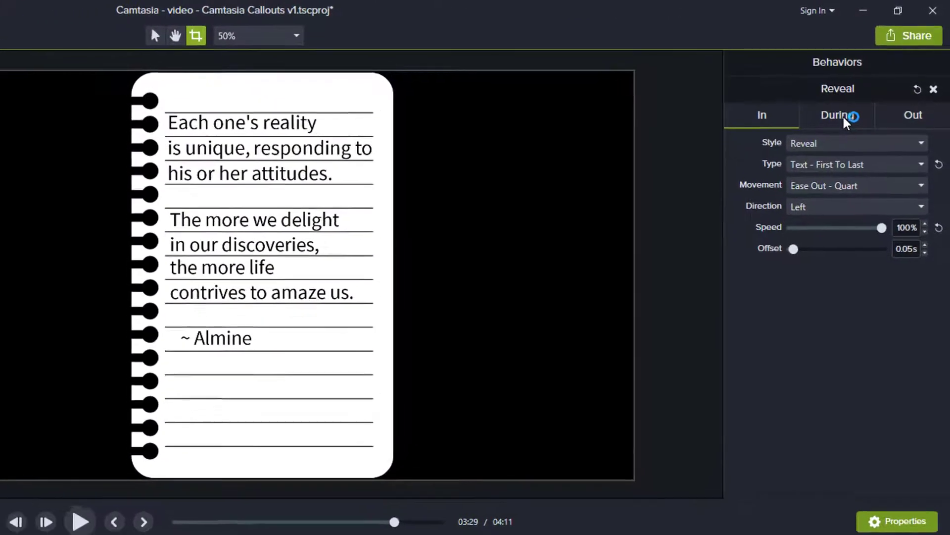
{"action": "left_click", "coordinate": [862, 89]}
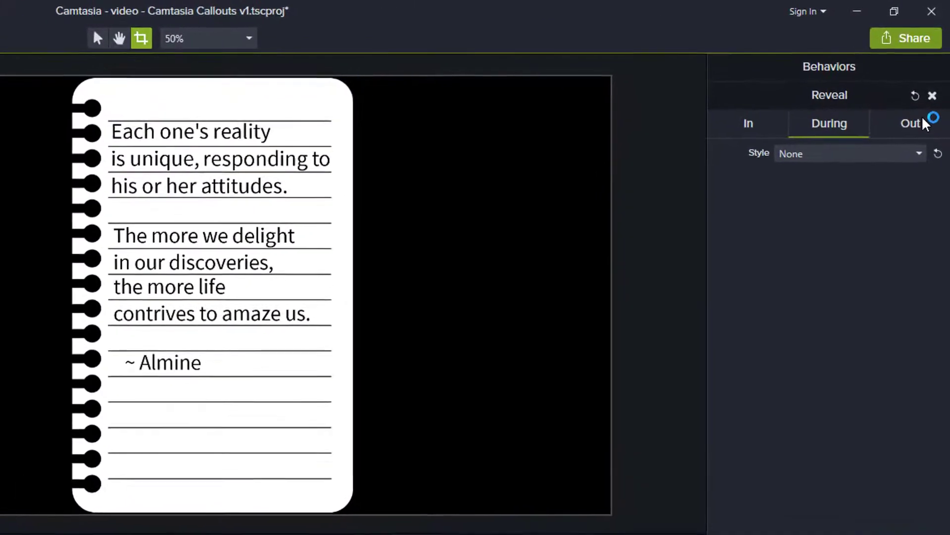
{"action": "left_click", "coordinate": [925, 121]}
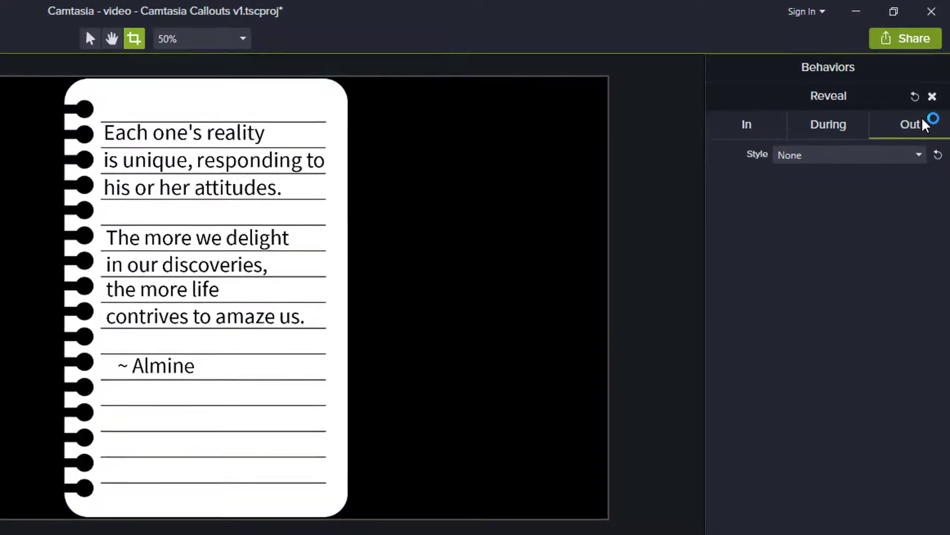
{"action": "left_click", "coordinate": [938, 157]}
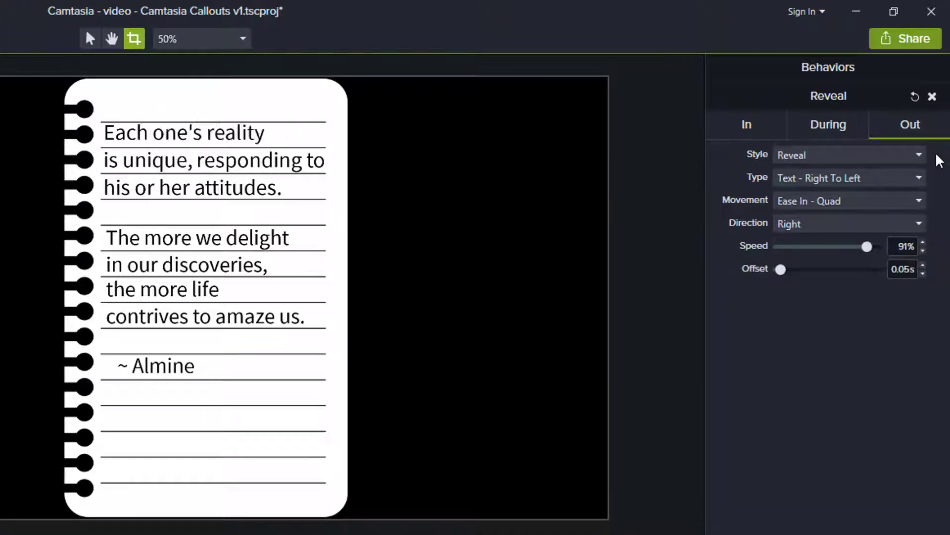
{"action": "left_click", "coordinate": [938, 159]}
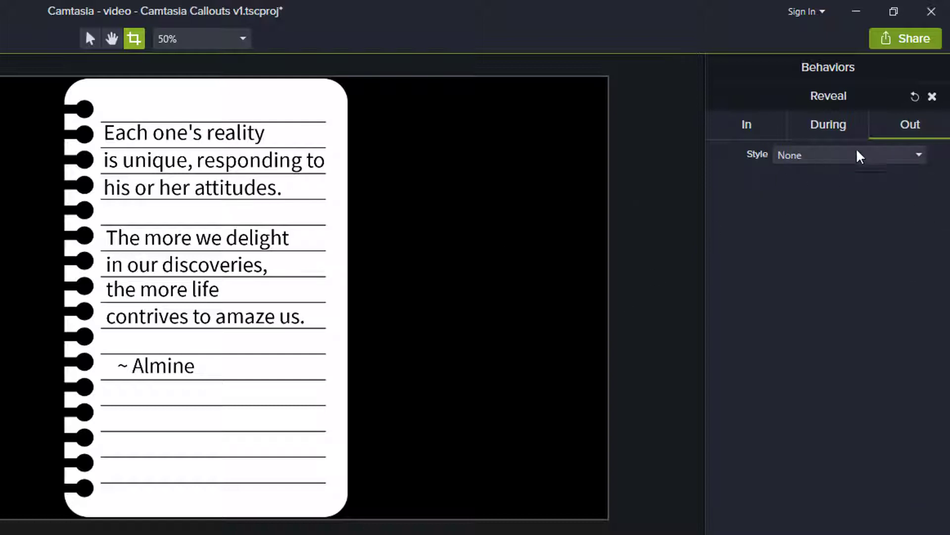
Keep the Reveal During style at None and return to the Out settings
{"action": "left_click", "coordinate": [832, 139]}
{"action": "left_click", "coordinate": [911, 128]}
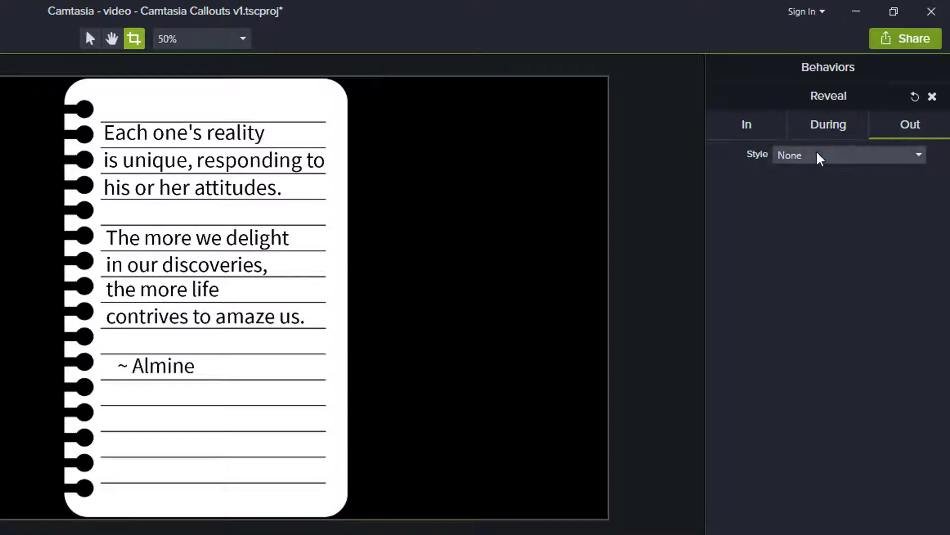
{"action": "left_click", "coordinate": [831, 129]}
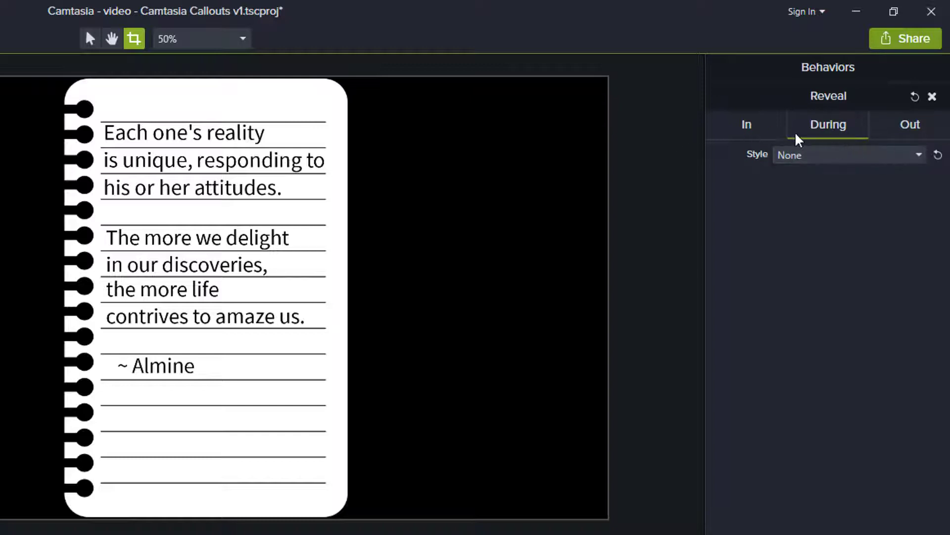
{"action": "left_click", "coordinate": [815, 156]}
{"action": "left_click", "coordinate": [817, 154]}
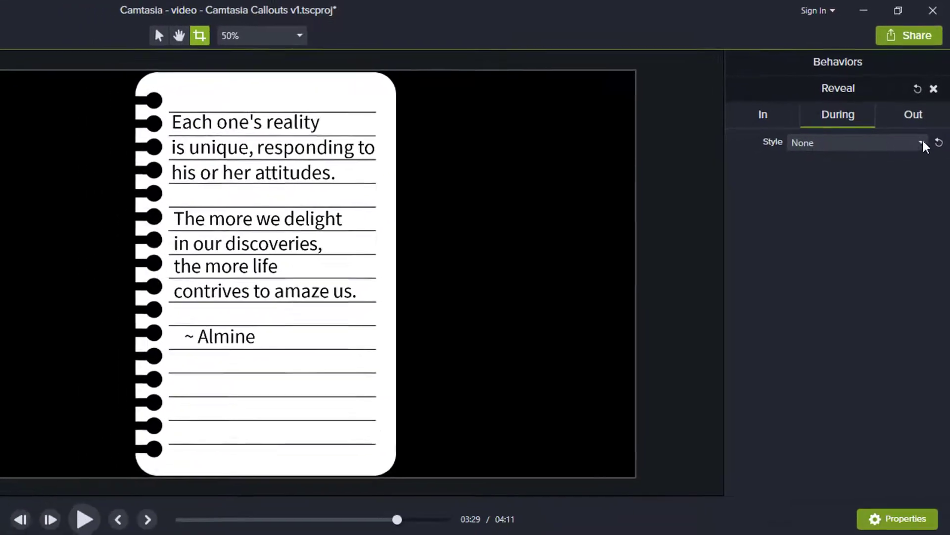
{"action": "left_click", "coordinate": [918, 115]}
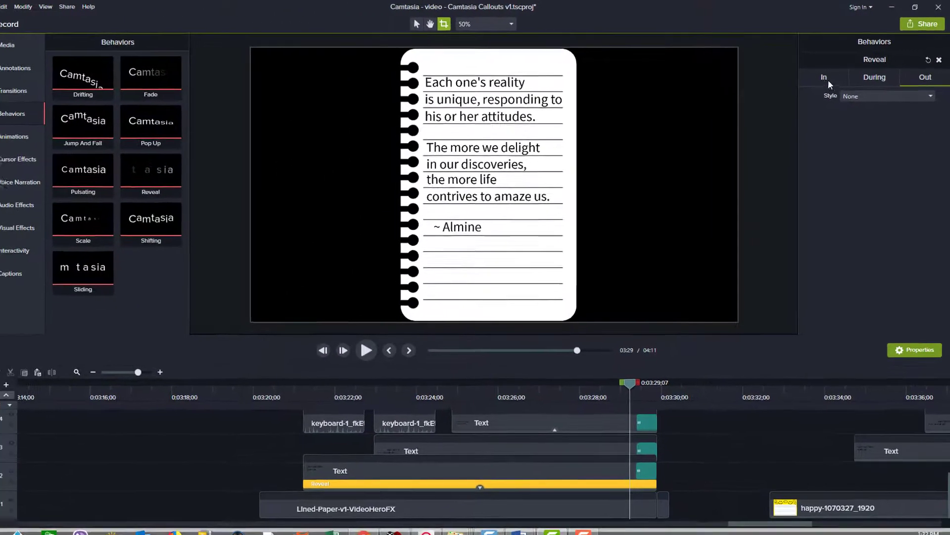
Show the Reveal In settings (Text – First To Last, Ease Out – Quart) and scrub to preview the quote
{"action": "left_click", "coordinate": [828, 82]}
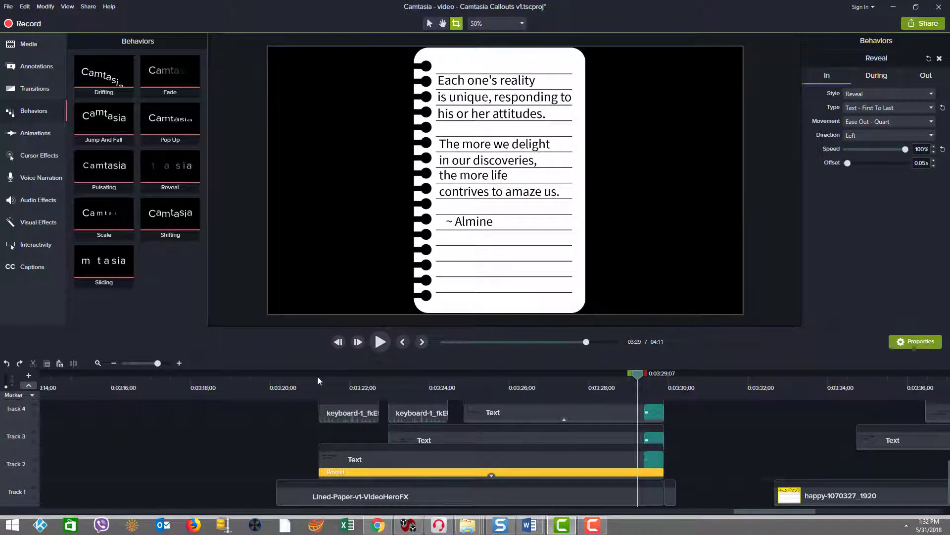
{"action": "left_click_drag", "start_coordinate": [320, 373], "coordinate": [622, 371]}
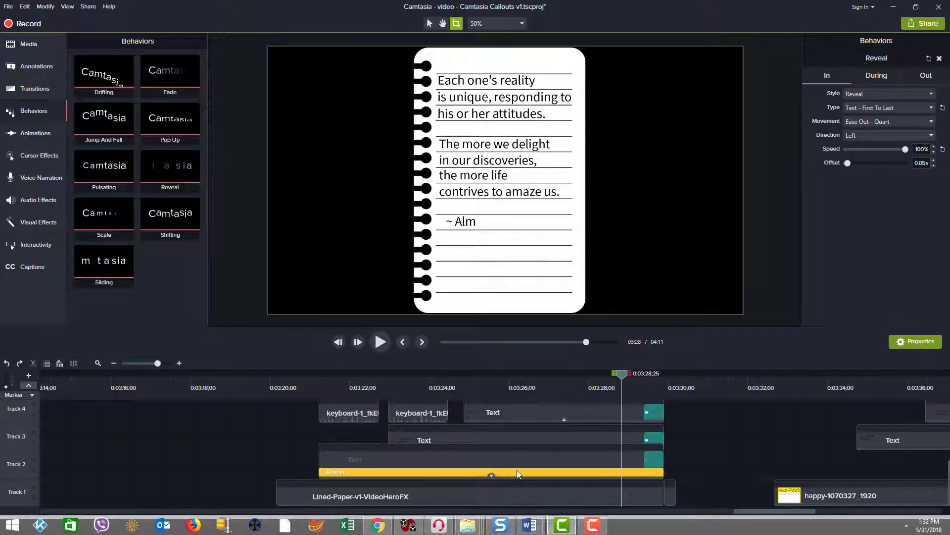
{"action": "left_click_drag", "start_coordinate": [625, 380], "coordinate": [376, 422]}
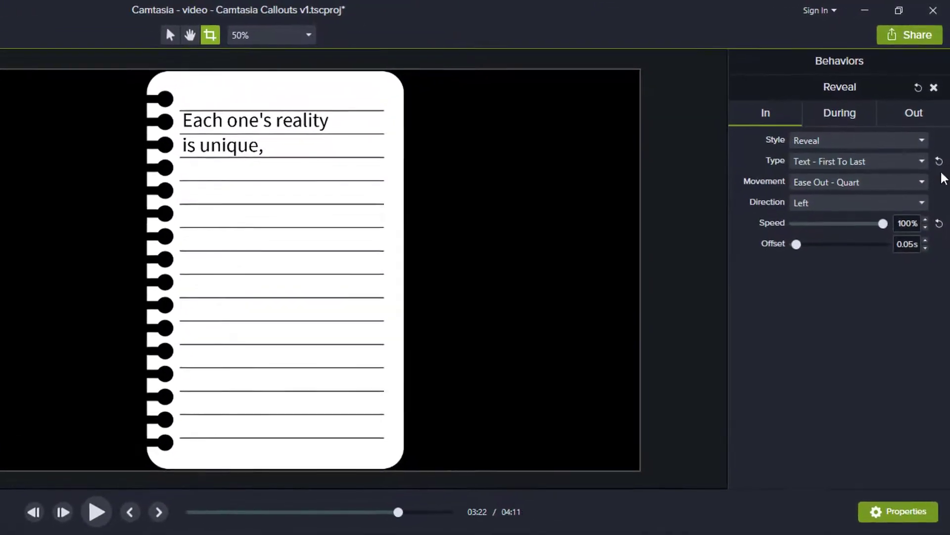
{"action": "left_click", "coordinate": [939, 156]}
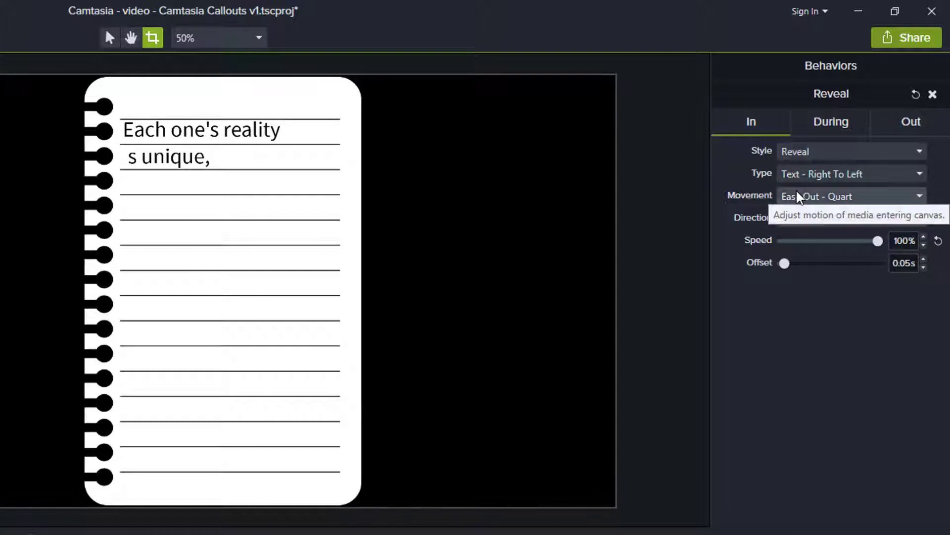
{"action": "key", "text": "ctrl+z"}
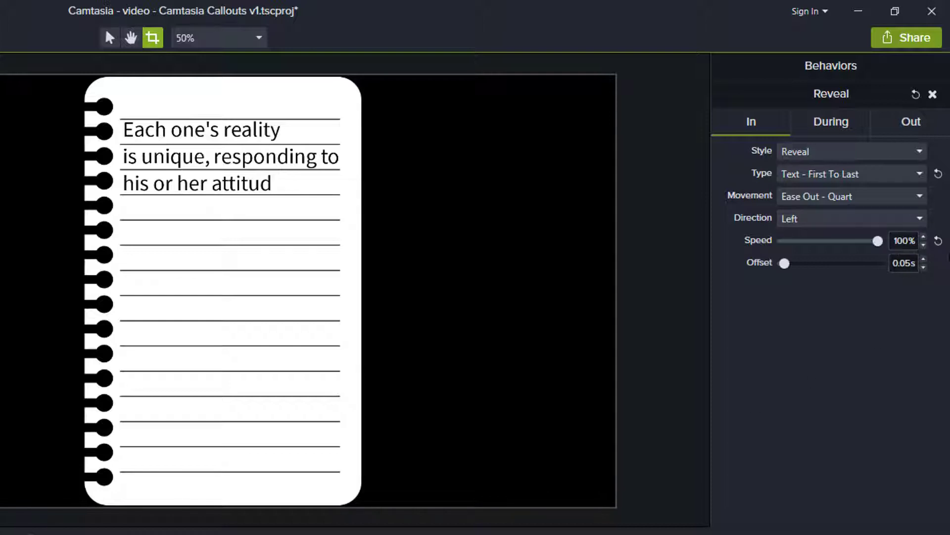
{"action": "left_click", "coordinate": [938, 242]}
{"action": "key", "text": "ctrl+z"}
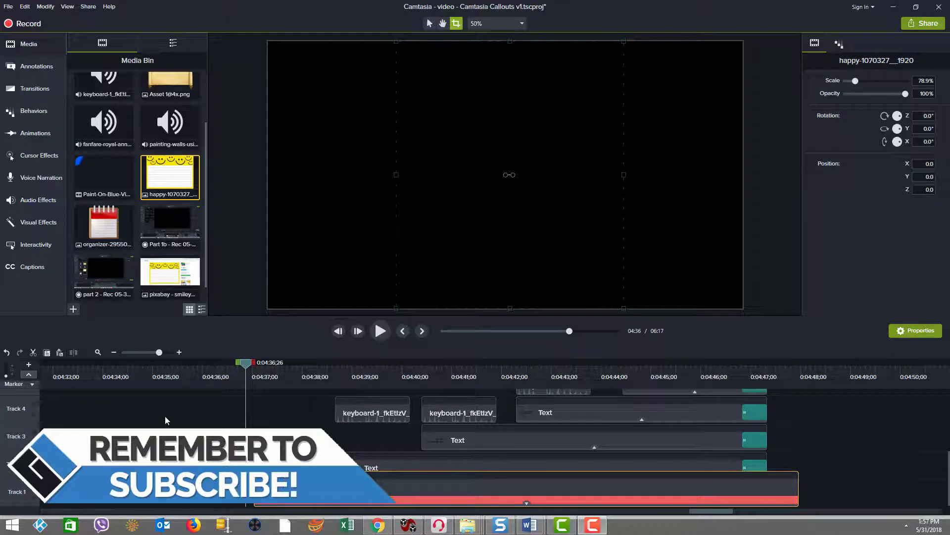
{"action": "double_click", "coordinate": [171, 188]}
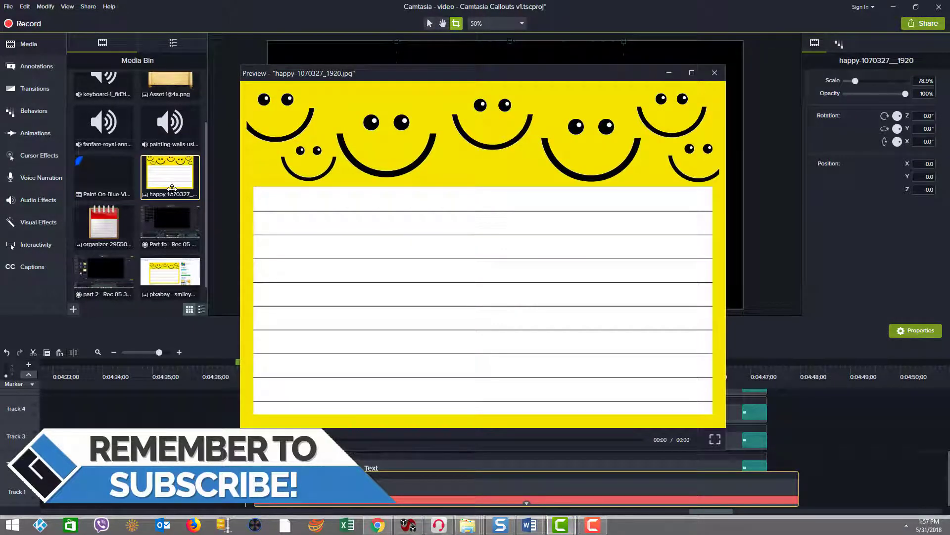
{"action": "left_click", "coordinate": [715, 74]}
{"action": "double_click", "coordinate": [176, 268]}
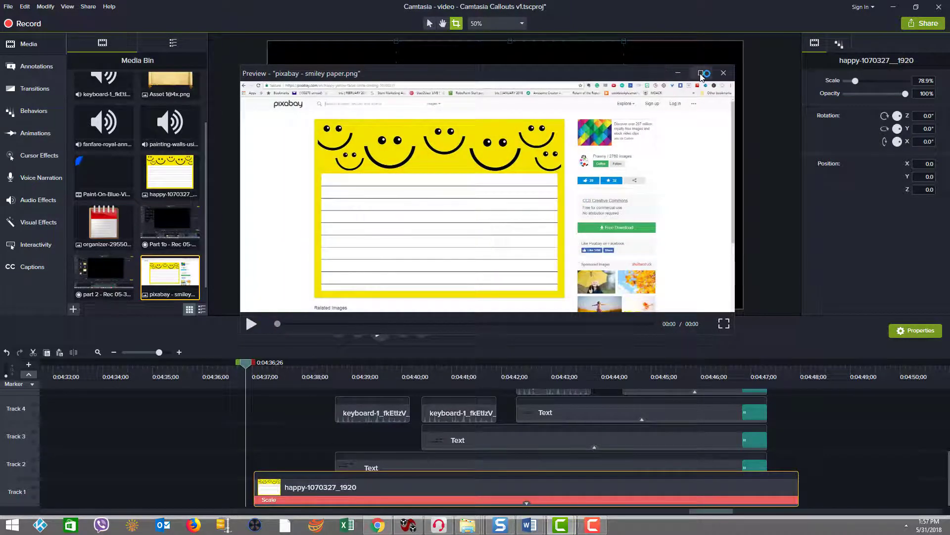
{"action": "left_click", "coordinate": [701, 73]}
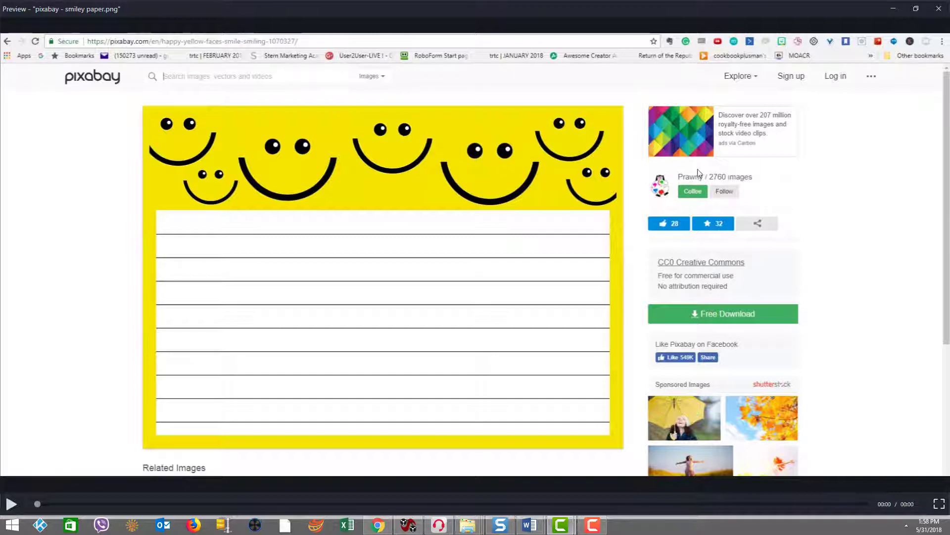
{"action": "left_click", "coordinate": [937, 10]}
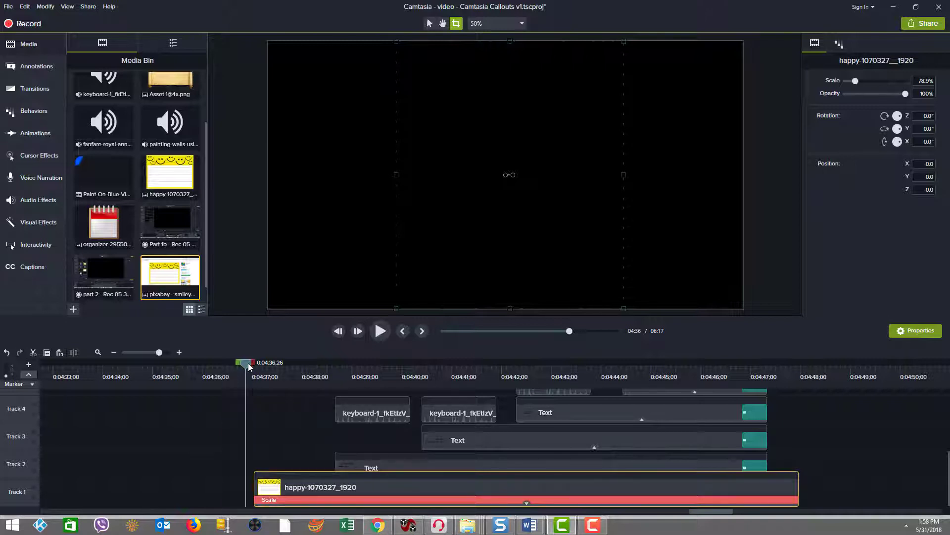
Scrub across the happy-1070327_1920 smiley clip to watch its quote build, then return to its start
{"action": "left_click_drag", "start_coordinate": [249, 366], "coordinate": [322, 359]}
{"action": "left_click_drag", "start_coordinate": [429, 330], "coordinate": [794, 335]}
{"action": "scroll", "coordinate": [718, 434], "scroll_direction": "up", "scroll_amount": 1}
{"action": "scroll", "coordinate": [718, 436], "scroll_direction": "up", "scroll_amount": 2}
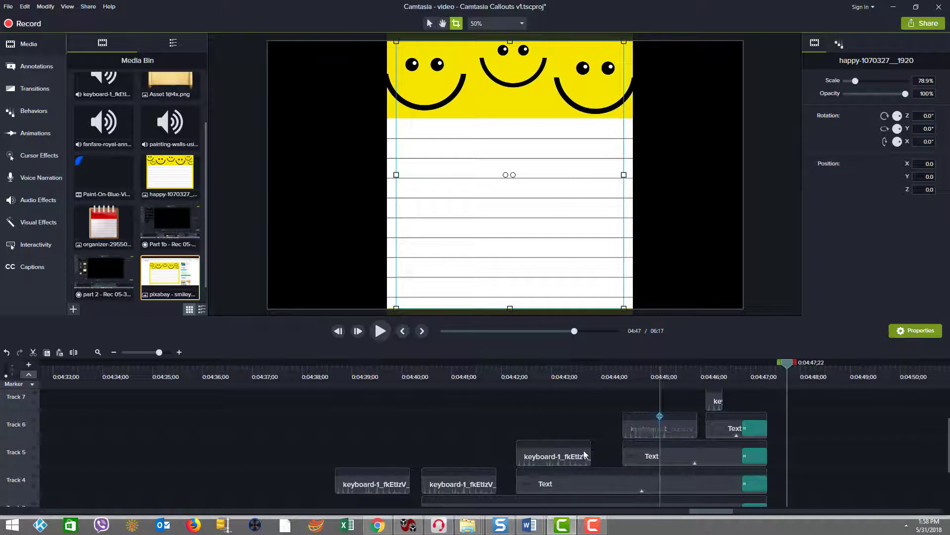
{"action": "left_click_drag", "start_coordinate": [754, 374], "coordinate": [325, 376]}
{"action": "scroll", "coordinate": [500, 399], "scroll_direction": "down", "scroll_amount": 3}
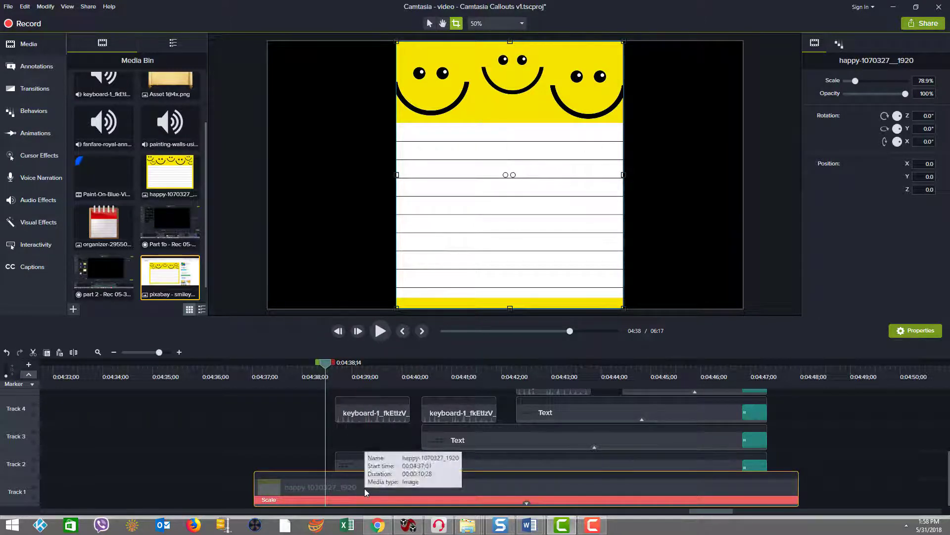
{"action": "left_click_drag", "start_coordinate": [325, 366], "coordinate": [254, 403]}
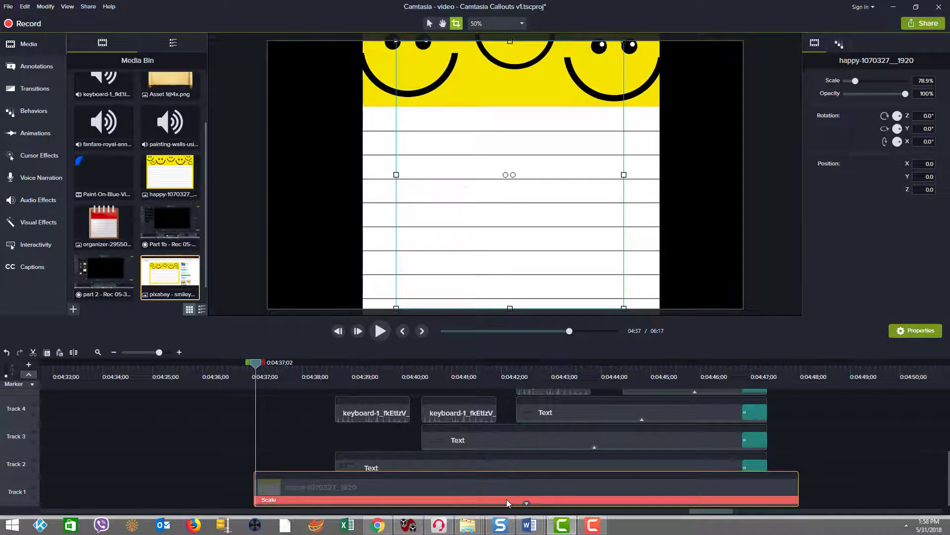
Review the smiley clip's Scale behavior: Grow/Spring entrance, no during style, Shrink exit at 92%
{"action": "left_click", "coordinate": [507, 499]}
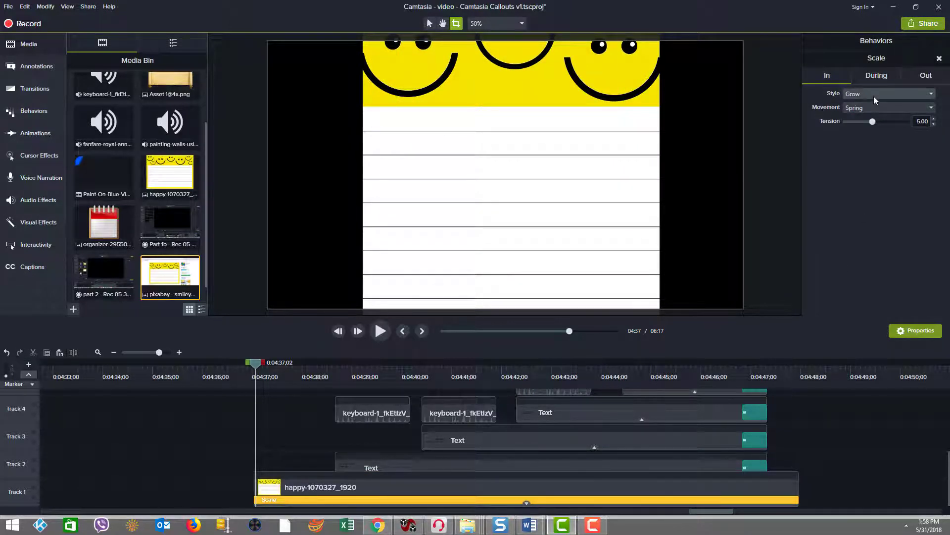
{"action": "left_click", "coordinate": [879, 77]}
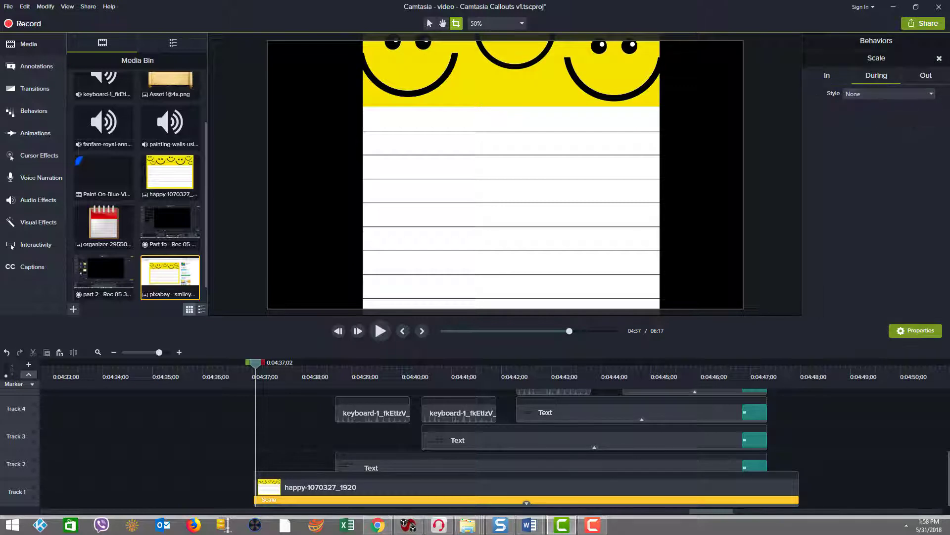
{"action": "left_click", "coordinate": [928, 77]}
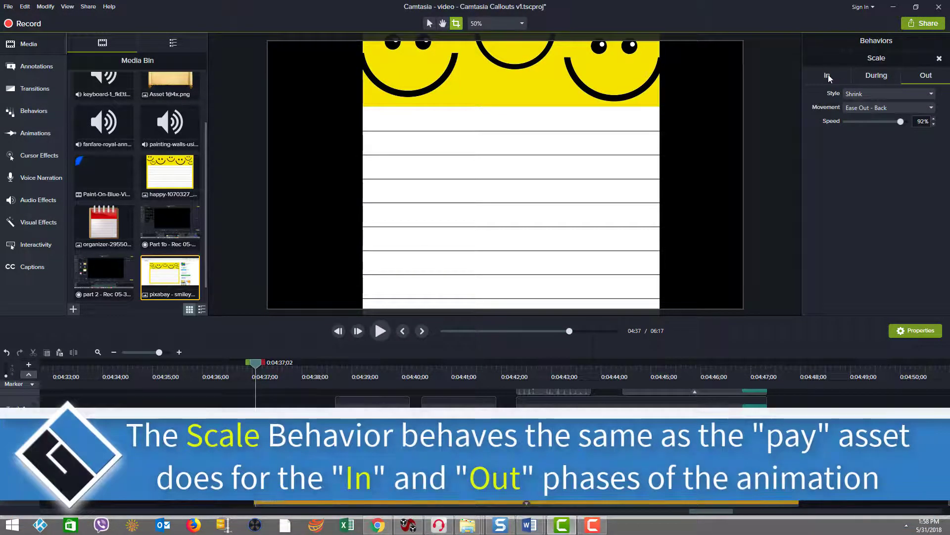
{"action": "left_click", "coordinate": [827, 77]}
{"action": "left_click", "coordinate": [876, 76]}
{"action": "left_click", "coordinate": [926, 77]}
Enlarge the preview area and zoom the canvas out and back to 50%
{"action": "left_click_drag", "start_coordinate": [308, 317], "coordinate": [307, 350]}
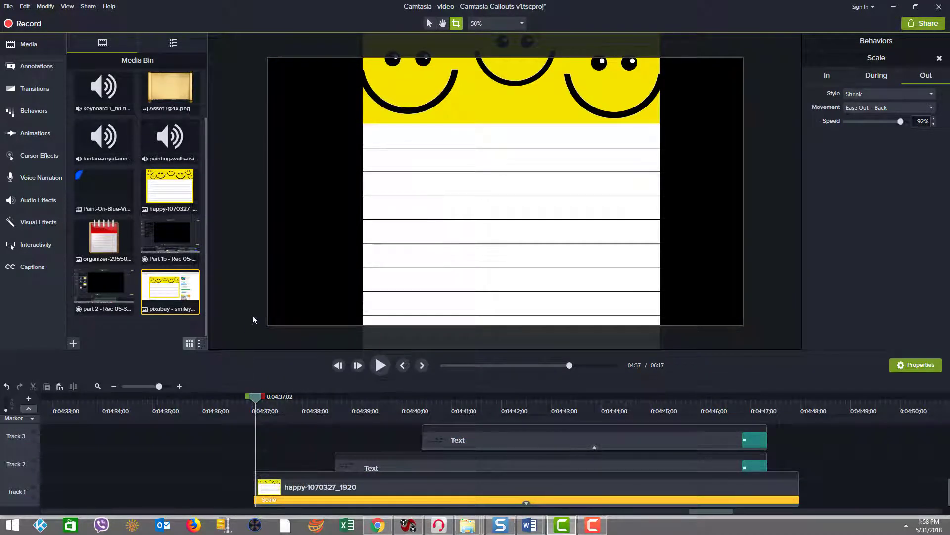
{"action": "key", "text": "ctrl+minus"}
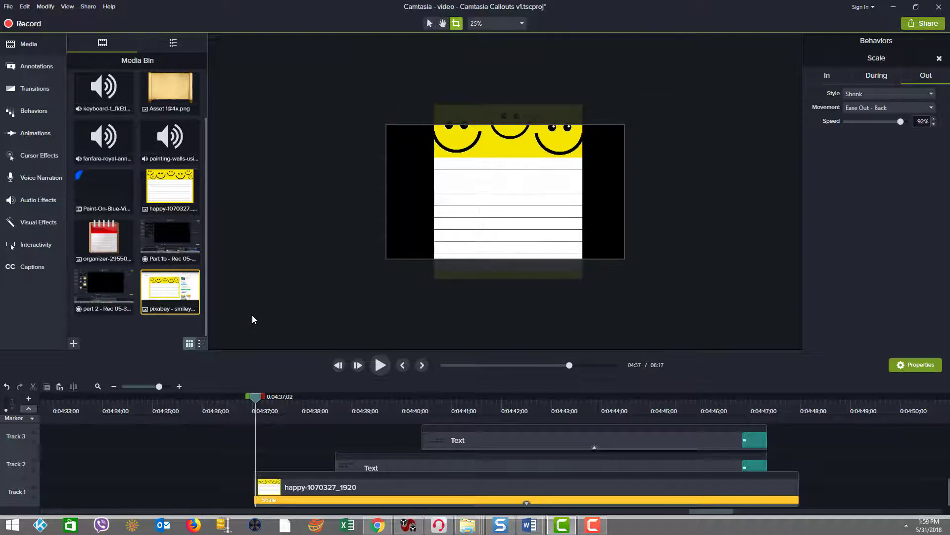
{"action": "key", "text": "ctrl+plus"}
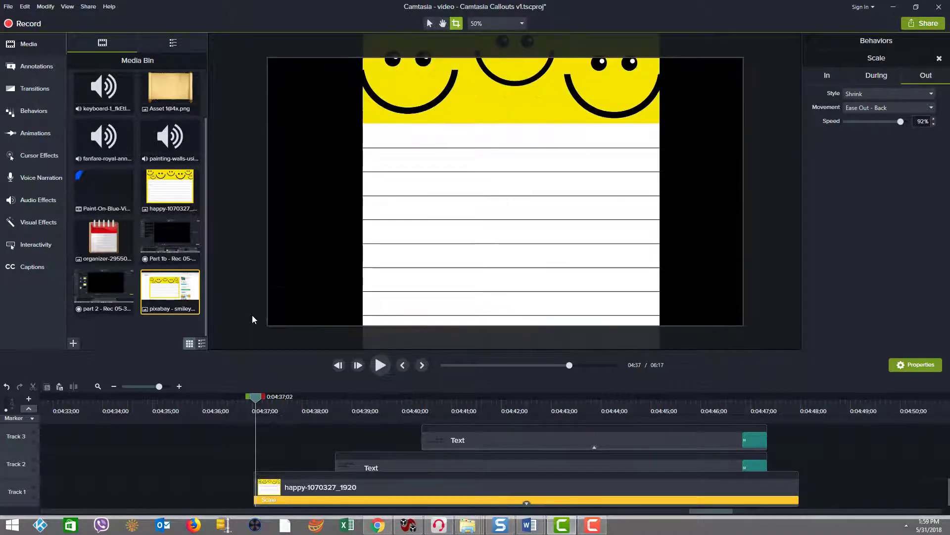
Play the smiley callout from just before its start and stop near 0:04:47
{"action": "left_click_drag", "start_coordinate": [253, 400], "coordinate": [249, 400]}
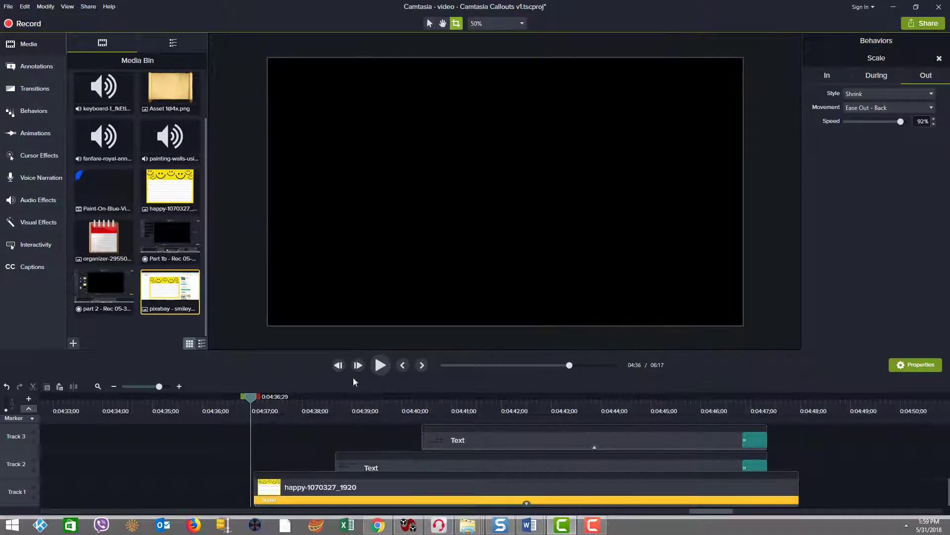
{"action": "left_click", "coordinate": [380, 364]}
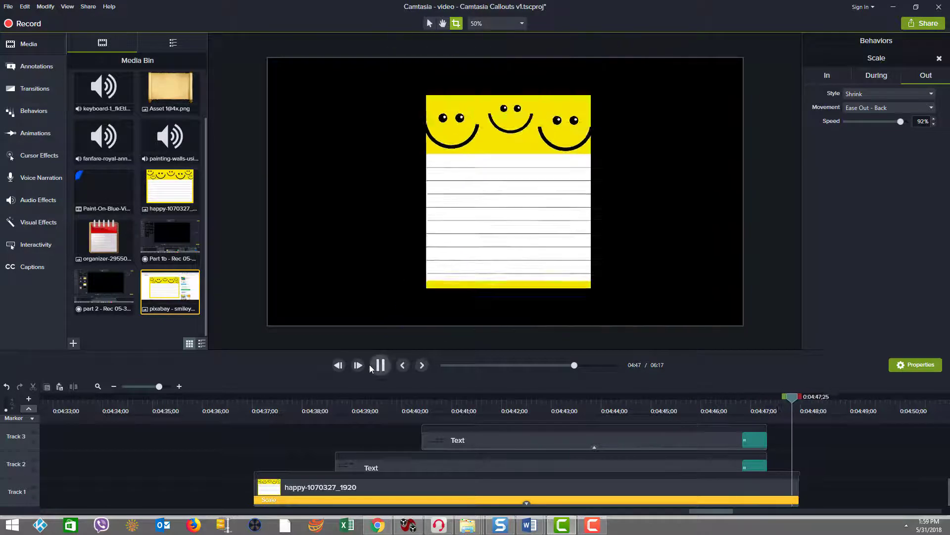
{"action": "left_click_drag", "start_coordinate": [794, 396], "coordinate": [775, 403]}
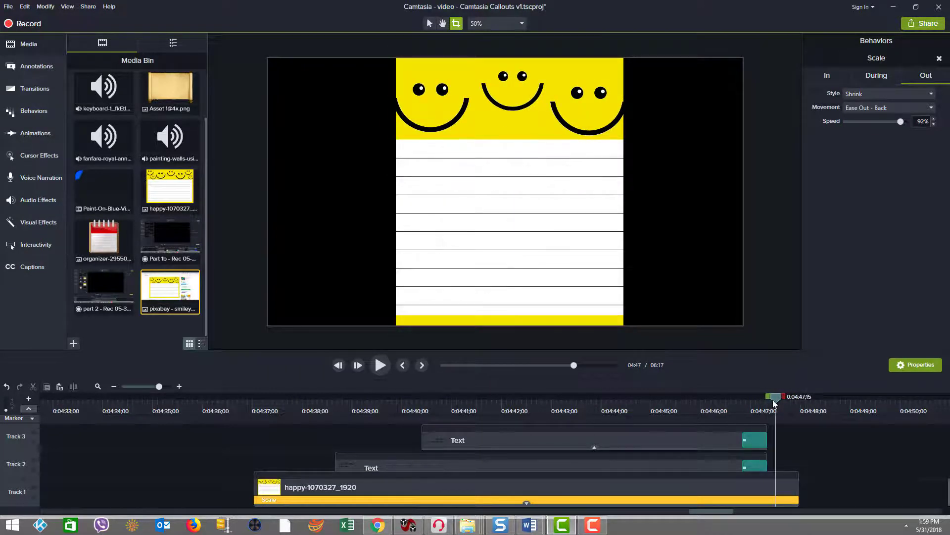
Select the smiley image clip on Track 1, briefly trimming it and restoring its original length
{"action": "left_click", "coordinate": [797, 485]}
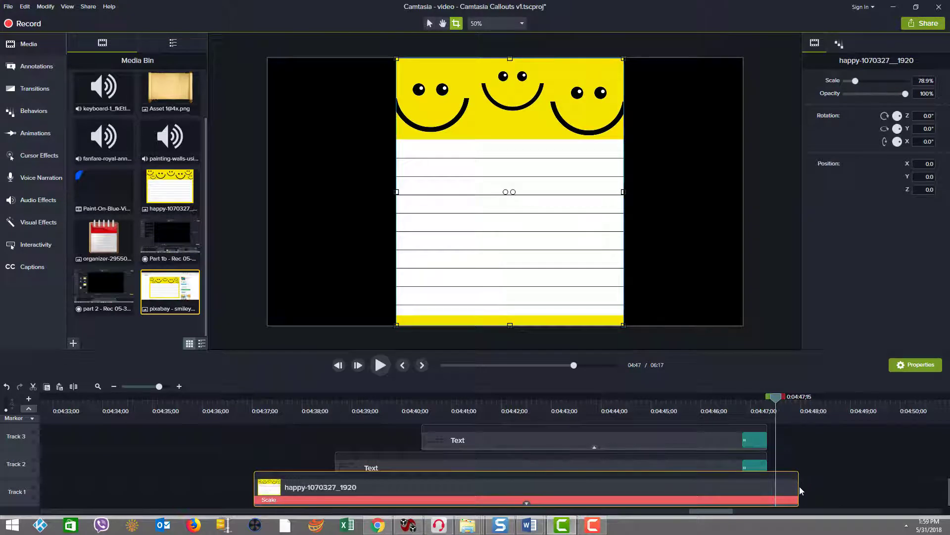
{"action": "mouse_move", "coordinate": [799, 486]}
{"action": "left_mouse_down"}
{"action": "mouse_move", "coordinate": [762, 485]}
{"action": "mouse_move", "coordinate": [798, 483]}
{"action": "left_mouse_up"}
{"action": "left_click", "coordinate": [264, 414]}
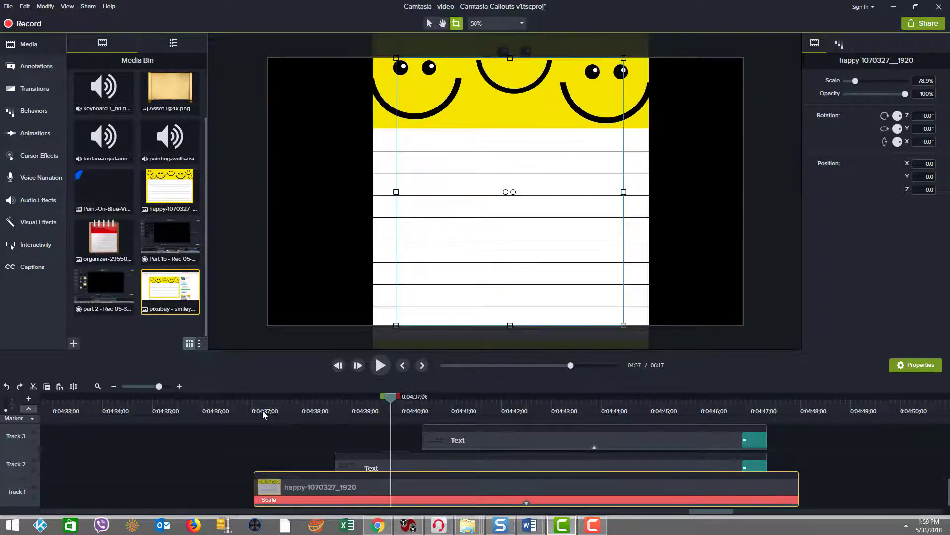
Show the smiley's Scale behavior (Grow, Spring) and scrub the pad growing in at clip start
{"action": "left_click", "coordinate": [264, 411]}
{"action": "left_click_drag", "start_coordinate": [264, 401], "coordinate": [260, 404]}
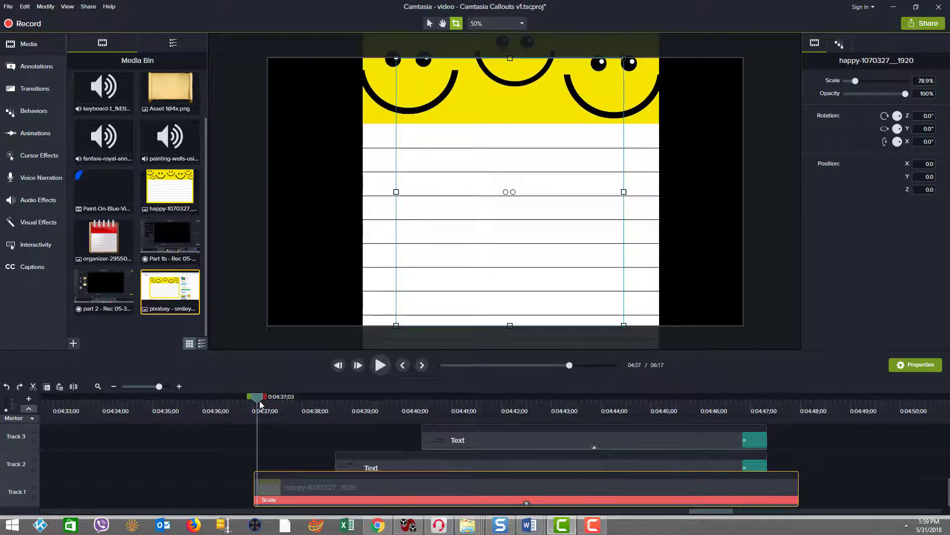
{"action": "left_click", "coordinate": [839, 44]}
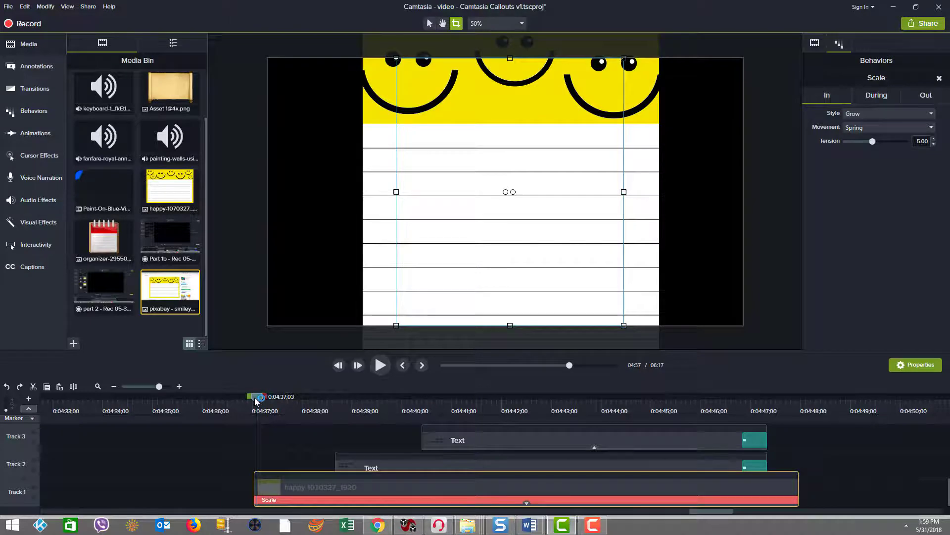
{"action": "left_click_drag", "start_coordinate": [256, 401], "coordinate": [297, 399]}
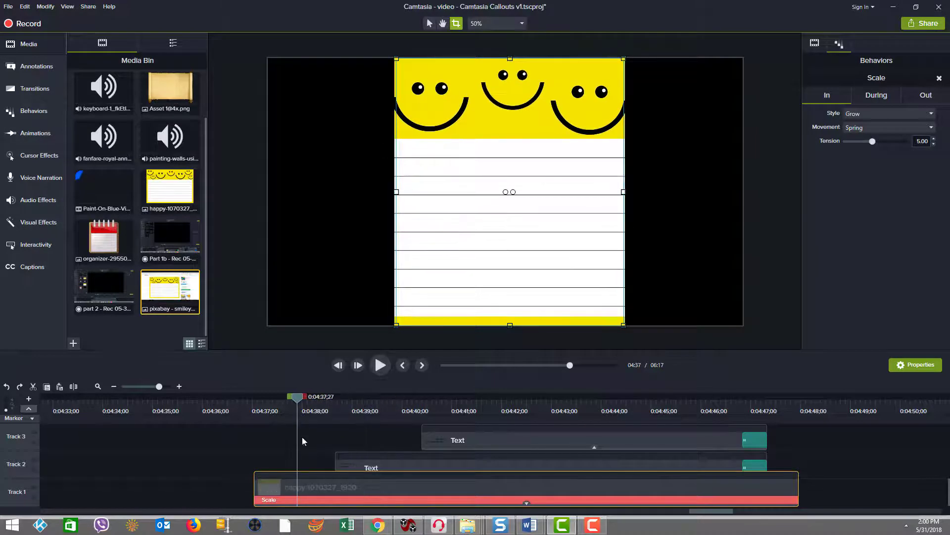
Reselect the smiley clip, then preview the Asset 1@4x parchment scroll image from the Media Bin
{"action": "left_click", "coordinate": [345, 467]}
{"action": "left_click", "coordinate": [256, 488]}
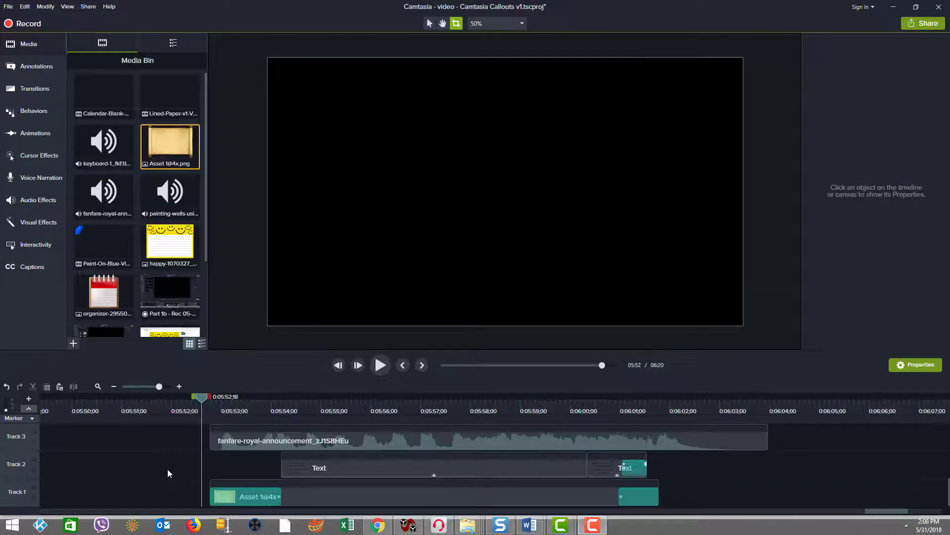
{"action": "double_click", "coordinate": [169, 138]}
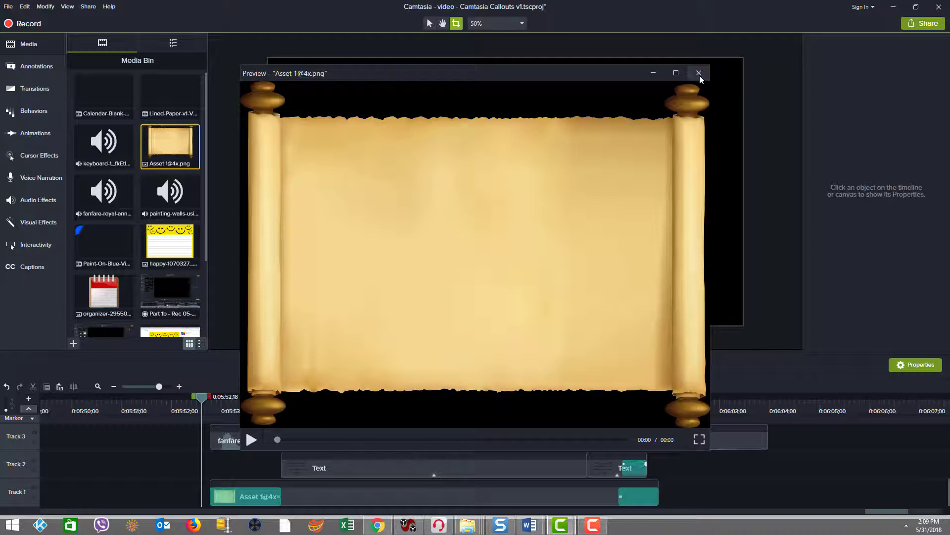
{"action": "left_click", "coordinate": [699, 73]}
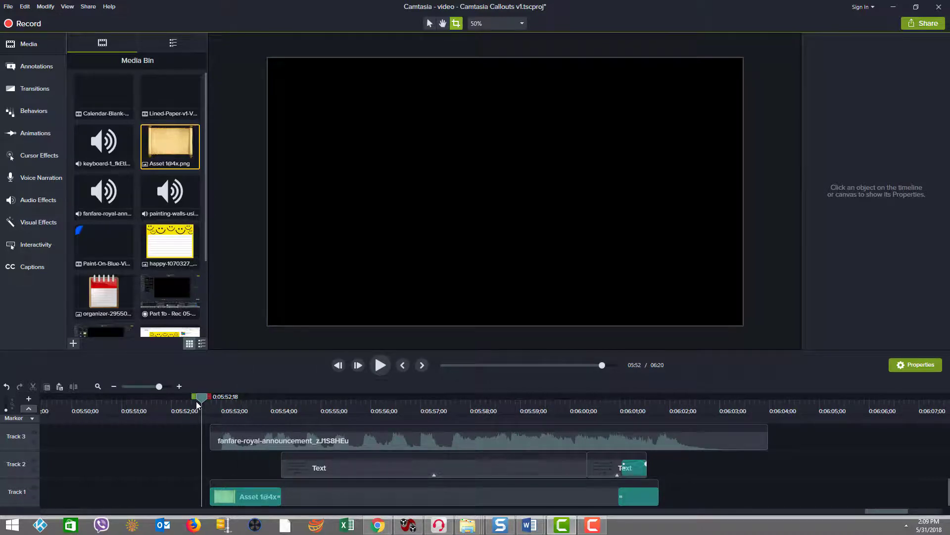
{"action": "left_click", "coordinate": [358, 438]}
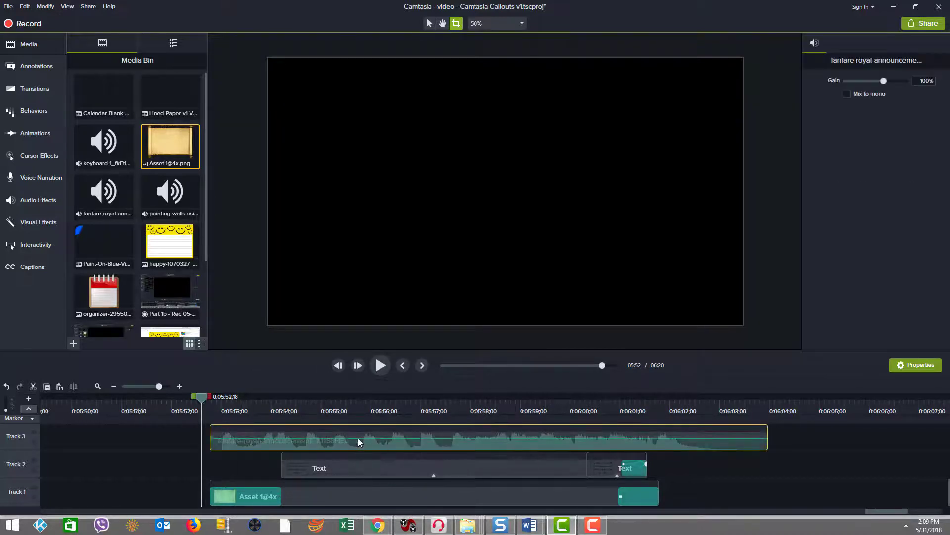
{"action": "left_click_drag", "start_coordinate": [202, 399], "coordinate": [441, 410]}
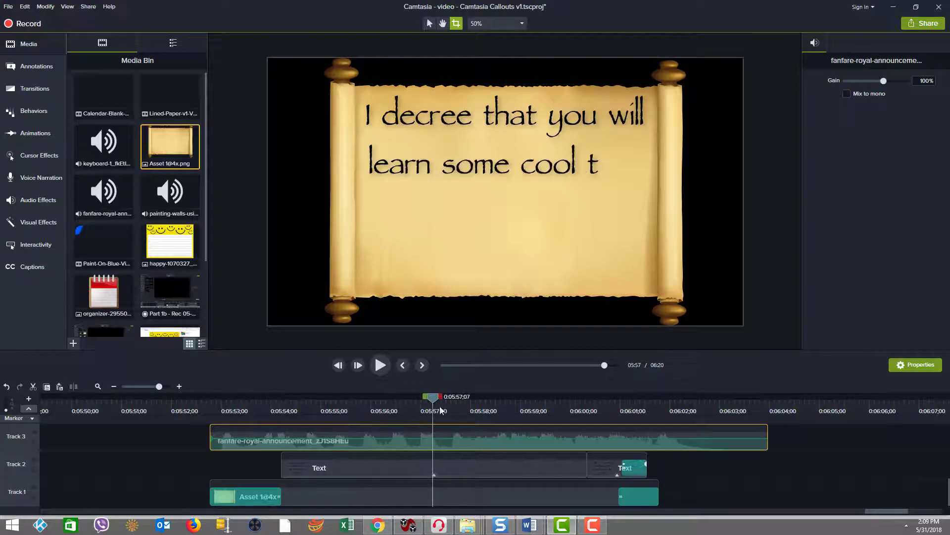
{"action": "left_click", "coordinate": [374, 474]}
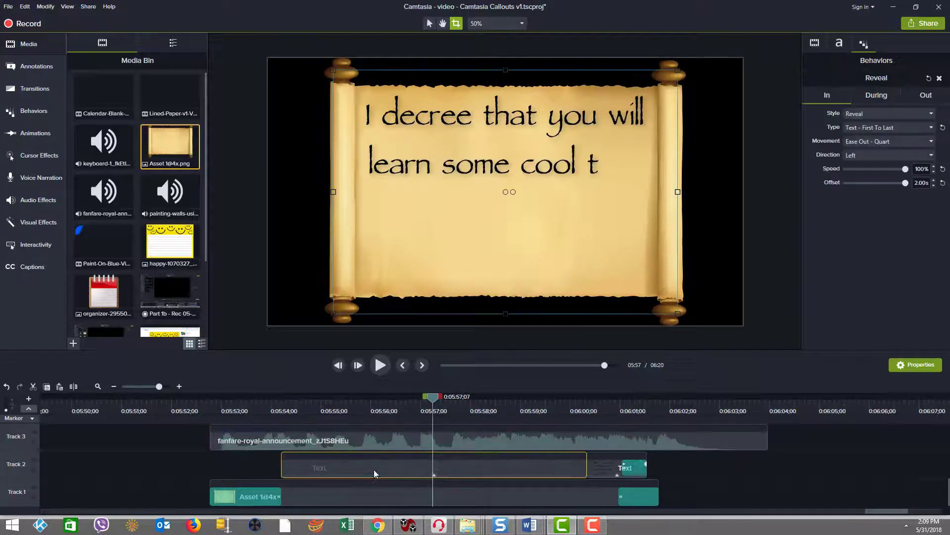
{"action": "left_click", "coordinate": [434, 475]}
{"action": "left_click", "coordinate": [396, 473]}
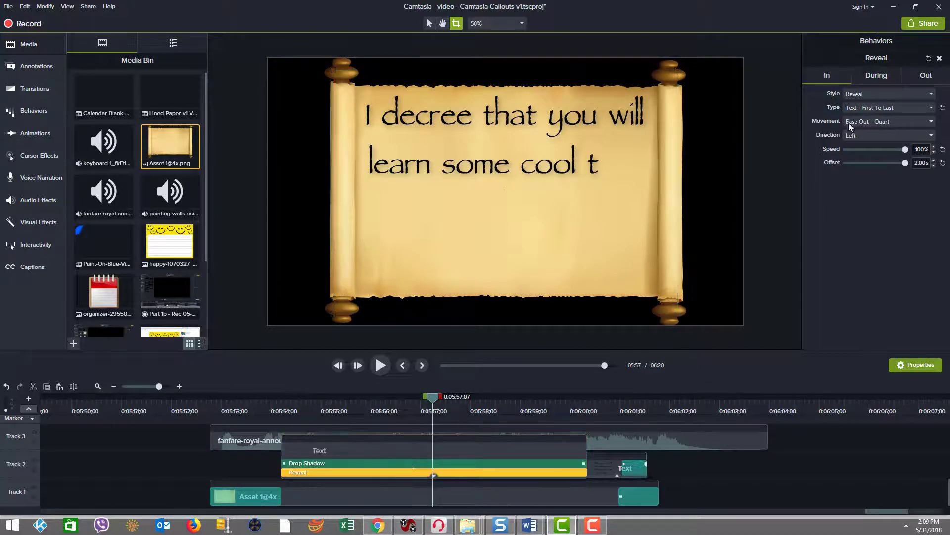
{"action": "left_click", "coordinate": [876, 77]}
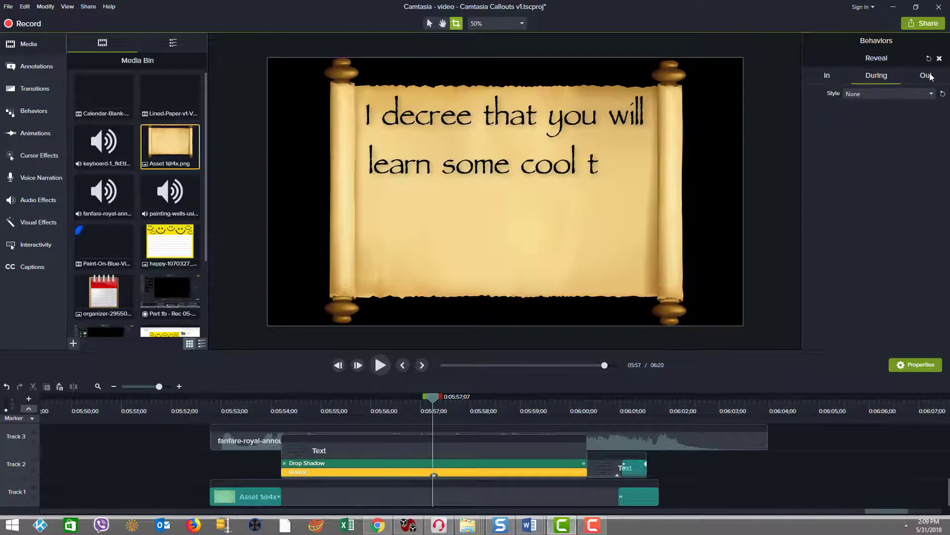
{"action": "left_click", "coordinate": [929, 76]}
{"action": "left_click", "coordinate": [833, 75]}
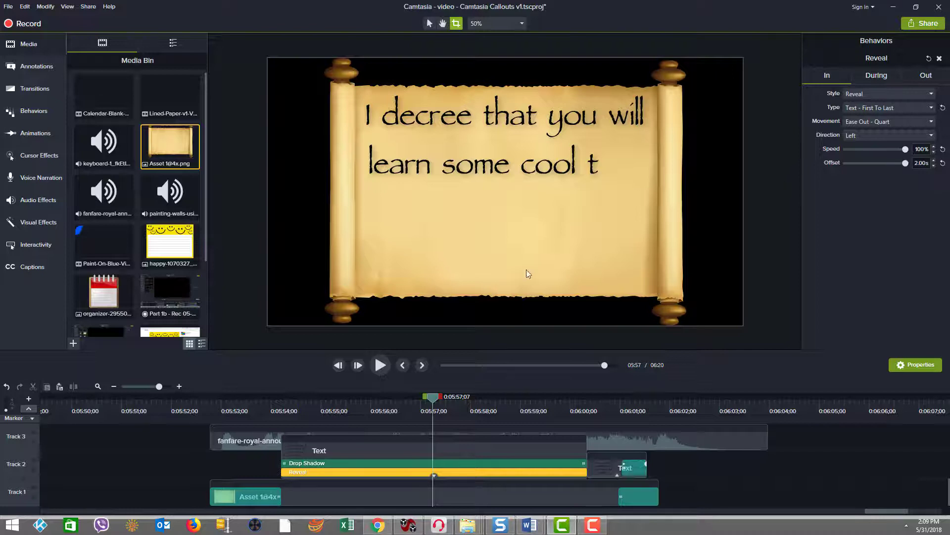
{"action": "left_click", "coordinate": [271, 467]}
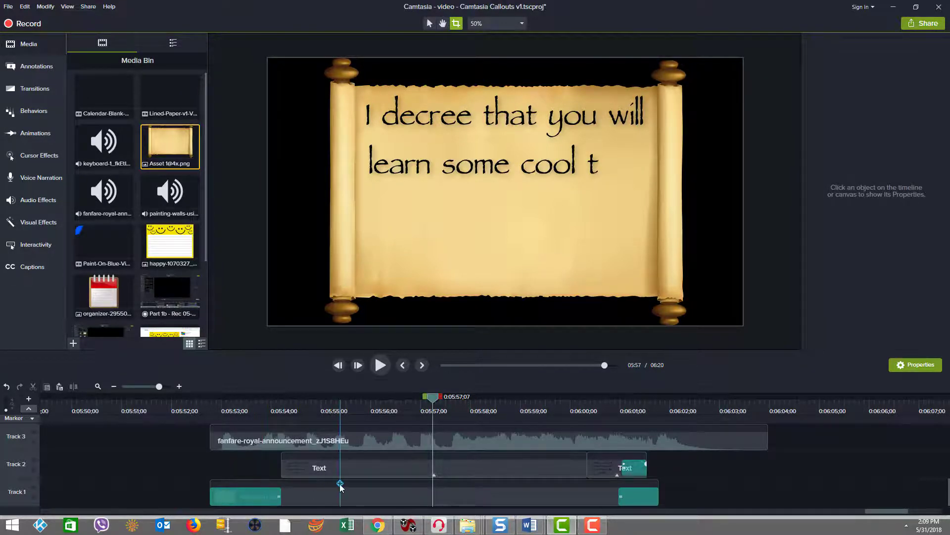
Preview the Asset 1@4x parchment image and scrub through its Stretch opening transition
{"action": "left_click", "coordinate": [214, 411]}
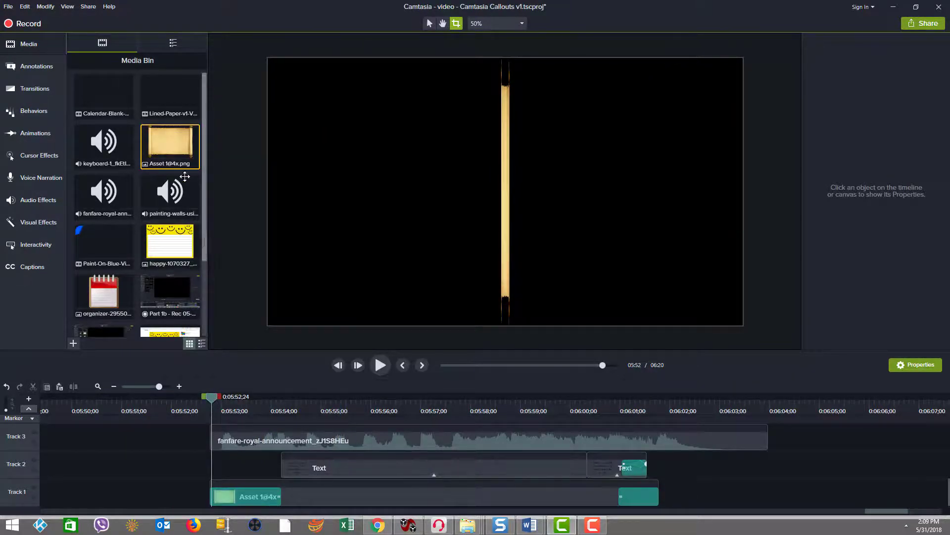
{"action": "double_click", "coordinate": [175, 154]}
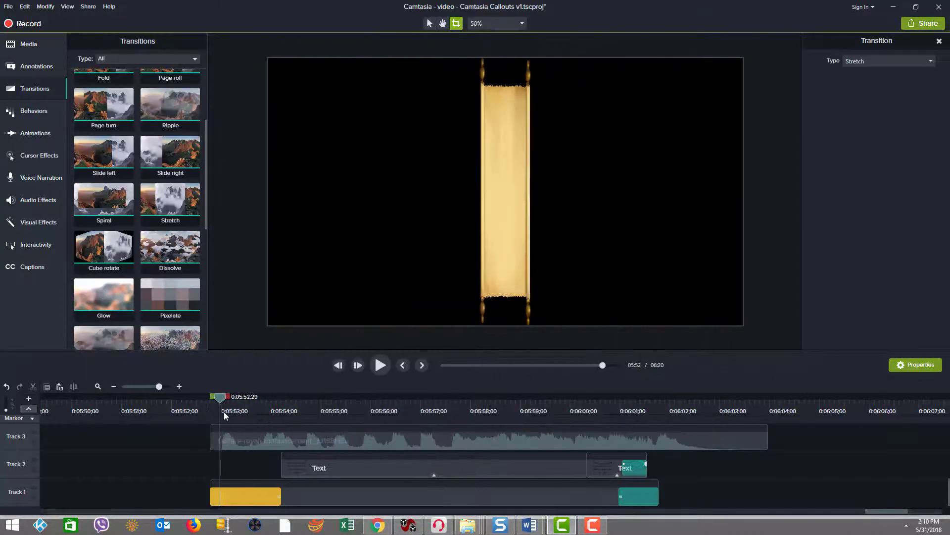
{"action": "left_click_drag", "start_coordinate": [223, 413], "coordinate": [311, 424]}
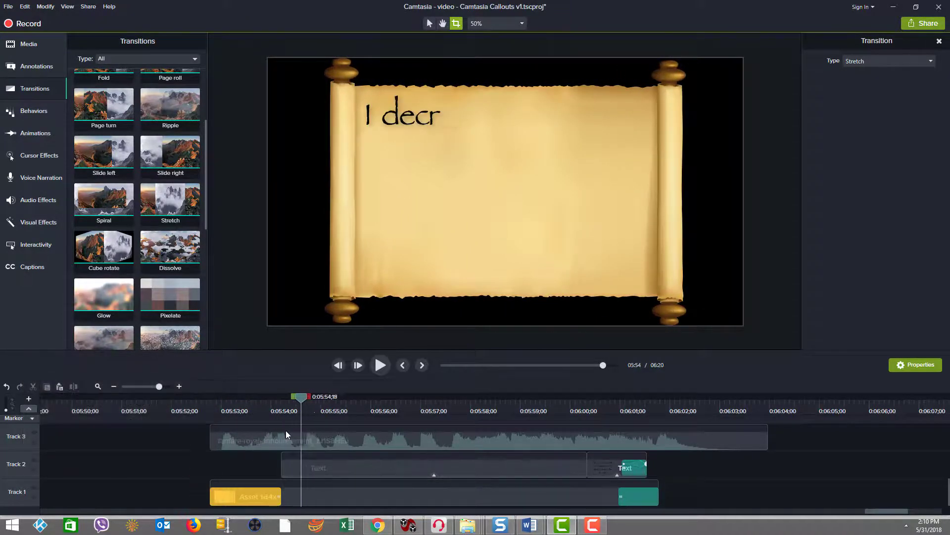
Replay the decree text reveal to 0:06:00, then select the decree text and following callout clips
{"action": "left_click", "coordinate": [286, 430]}
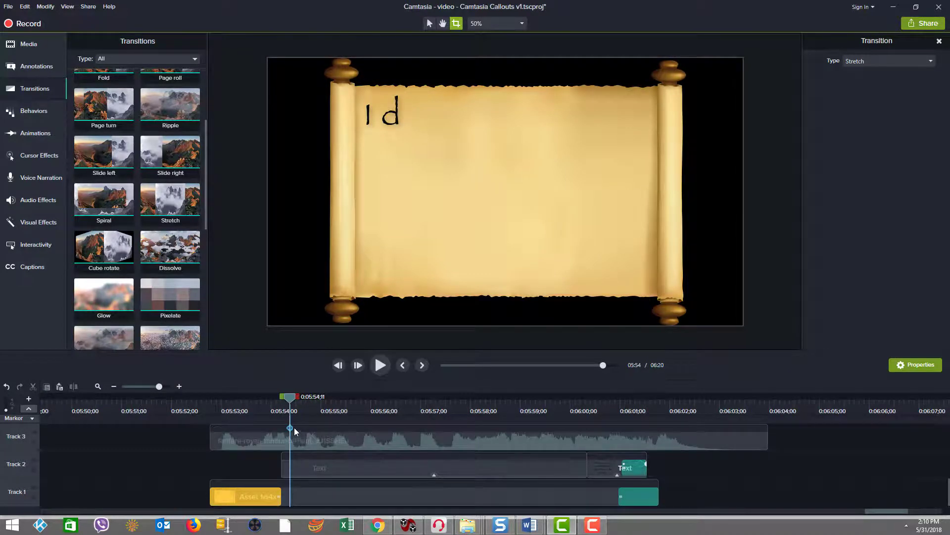
{"action": "left_click_drag", "start_coordinate": [244, 409], "coordinate": [592, 403]}
{"action": "left_click", "coordinate": [324, 470]}
{"action": "left_click", "coordinate": [604, 461]}
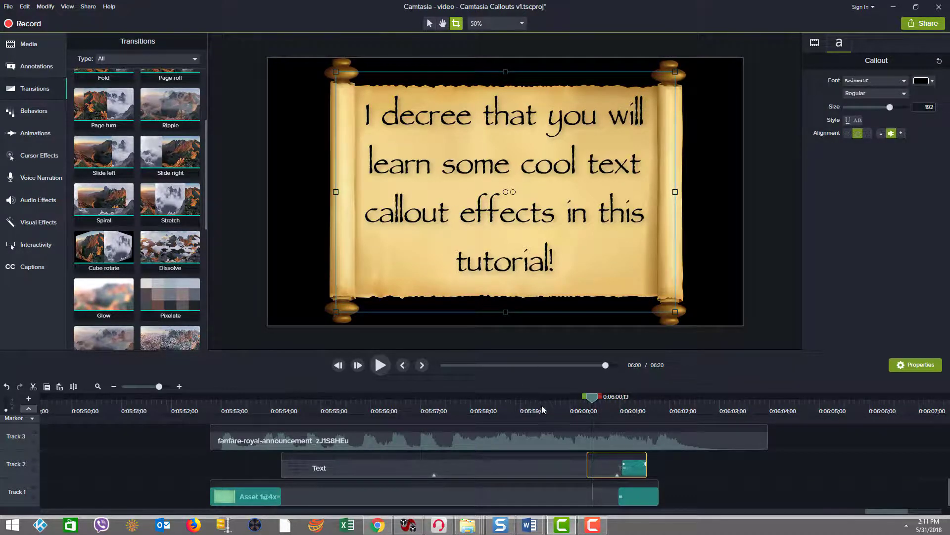
Return to the Media library and show the effects on the short end callout clip
{"action": "key", "text": "ctrl+1"}
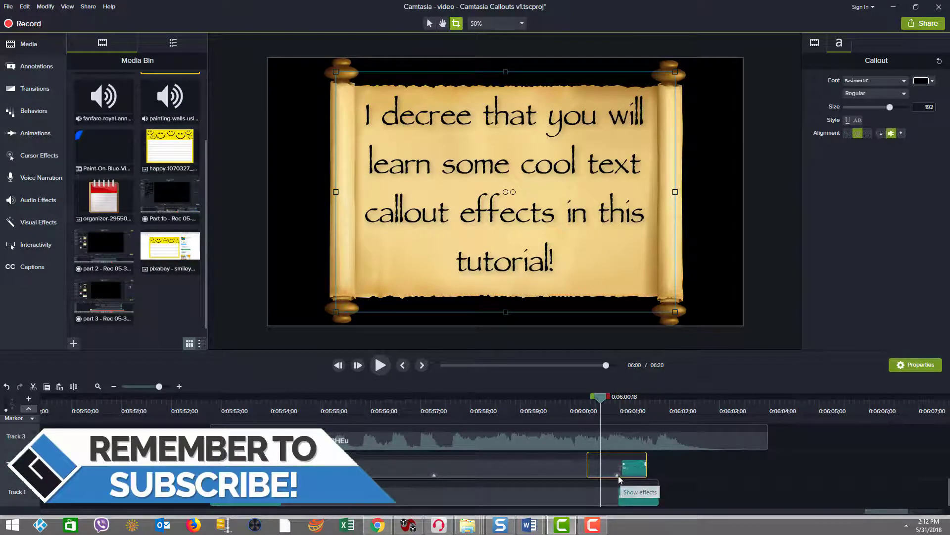
{"action": "left_click", "coordinate": [619, 475]}
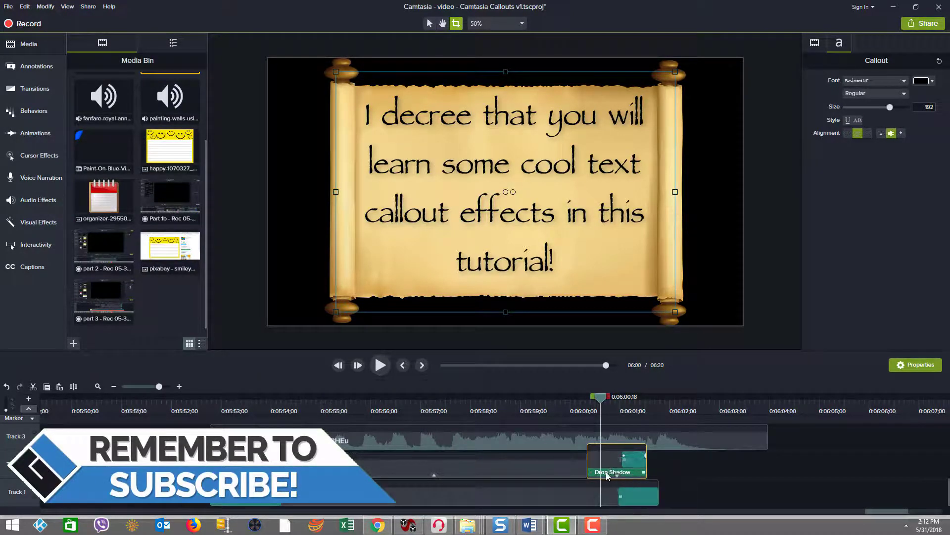
{"action": "left_click", "coordinate": [434, 477]}
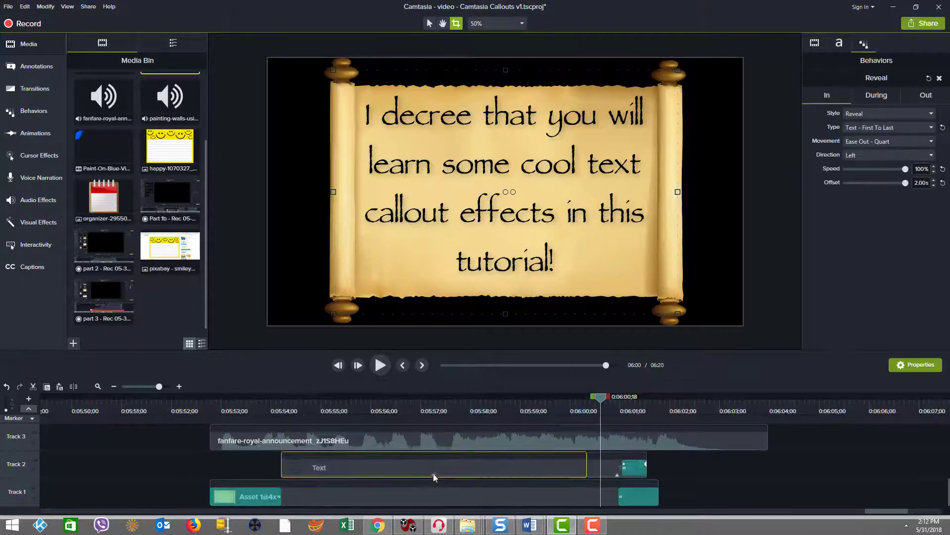
{"action": "left_click", "coordinate": [601, 467]}
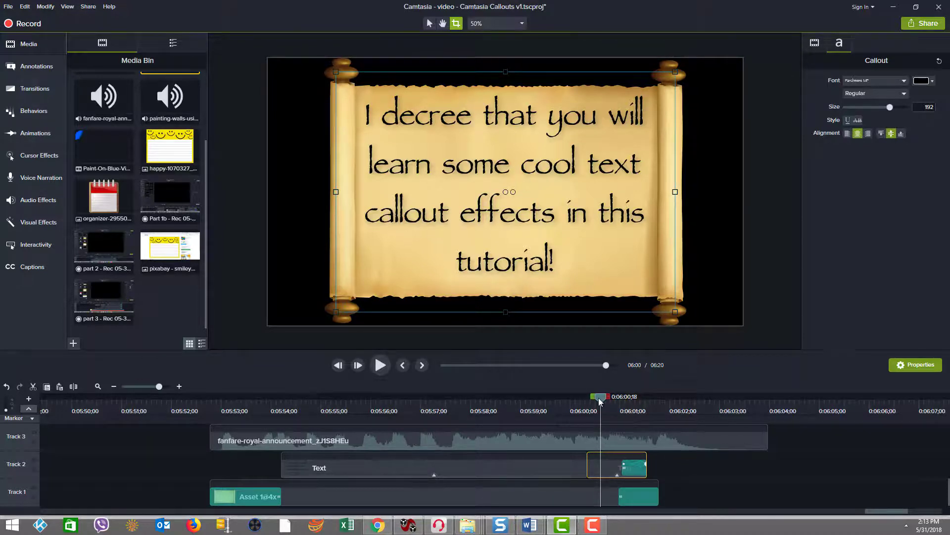
Select the callout and parchment Page roll exit transitions and scrub the parchment rolling up
{"action": "left_click_drag", "start_coordinate": [599, 399], "coordinate": [614, 400]}
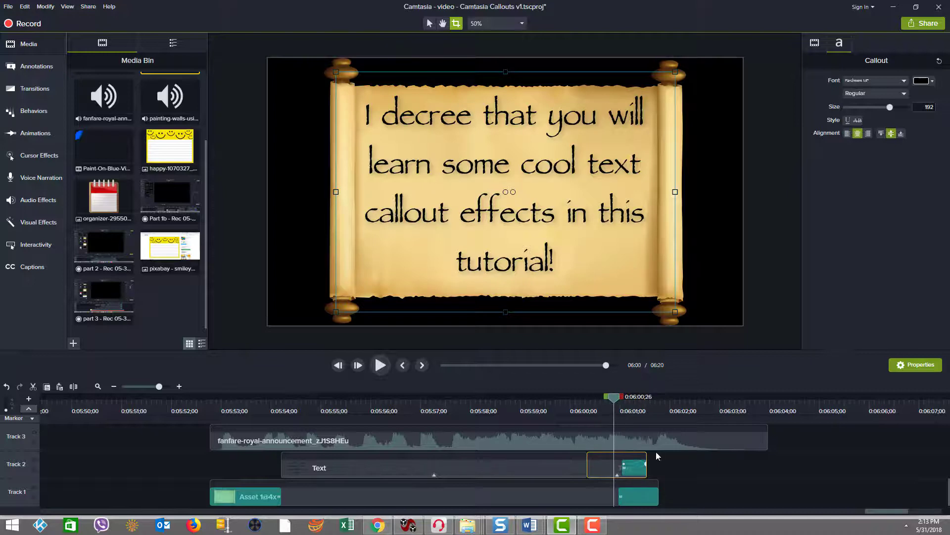
{"action": "left_click", "coordinate": [633, 468]}
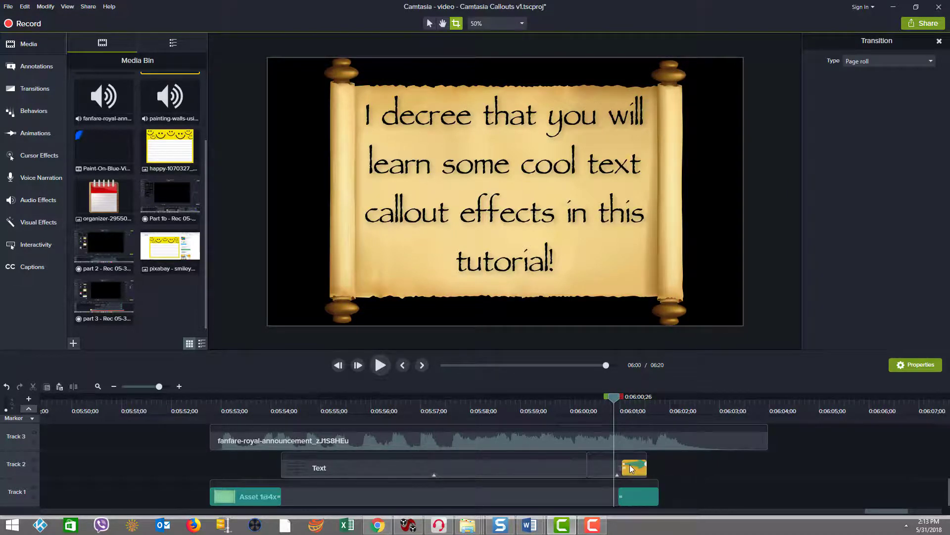
{"action": "left_click", "coordinate": [636, 496]}
{"action": "left_click_drag", "start_coordinate": [623, 403], "coordinate": [611, 388]}
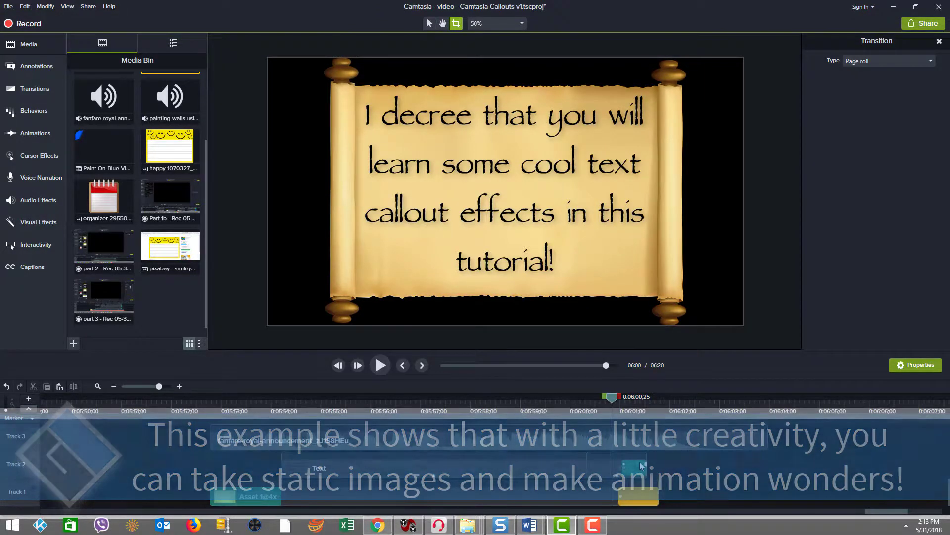
{"action": "left_click", "coordinate": [641, 465]}
{"action": "right_click", "coordinate": [642, 465]}
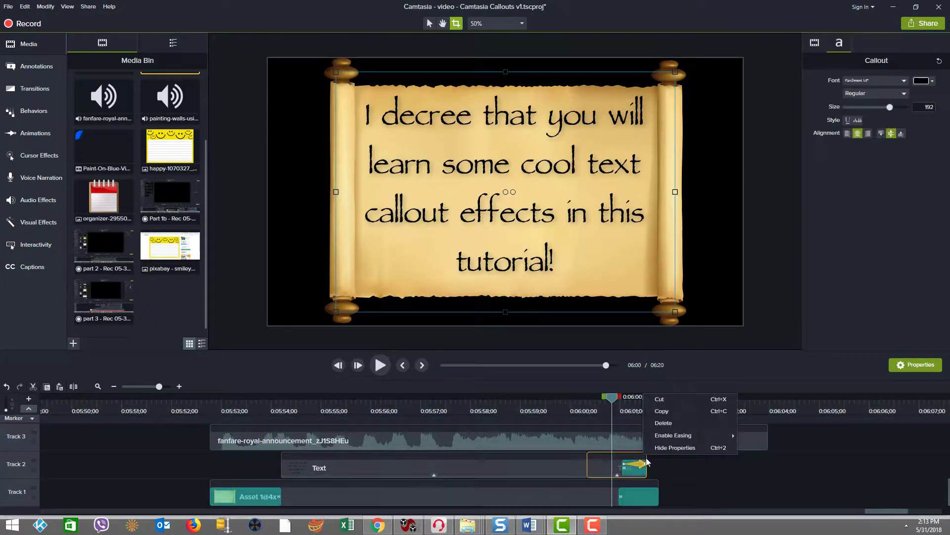
{"action": "left_click", "coordinate": [660, 402]}
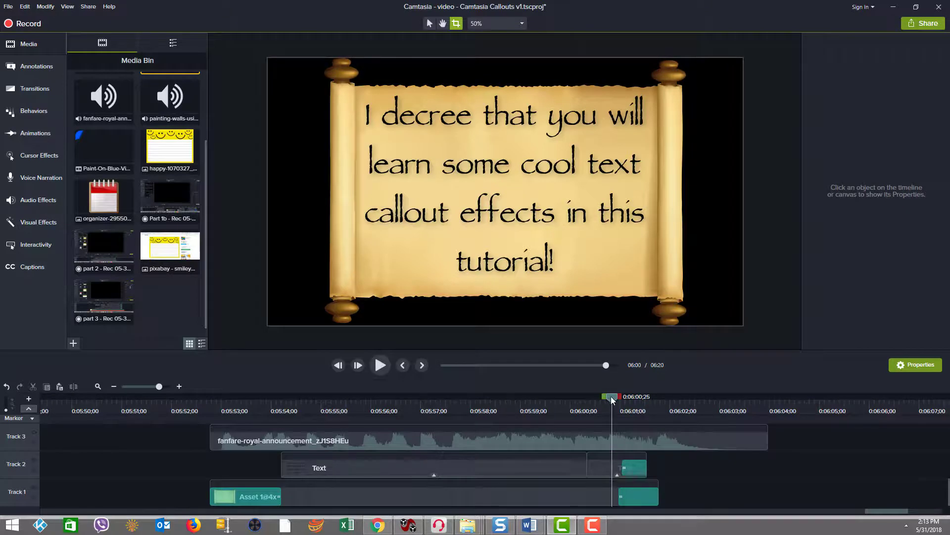
{"action": "left_click_drag", "start_coordinate": [612, 400], "coordinate": [637, 396]}
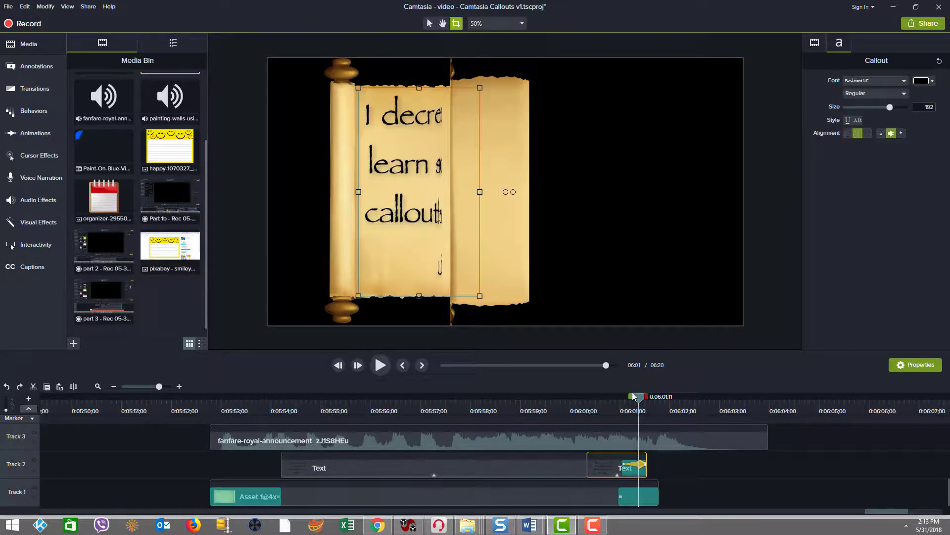
{"action": "mouse_move", "coordinate": [639, 401]}
{"action": "left_mouse_down"}
{"action": "mouse_move", "coordinate": [610, 402]}
{"action": "mouse_move", "coordinate": [644, 401]}
{"action": "left_mouse_up"}
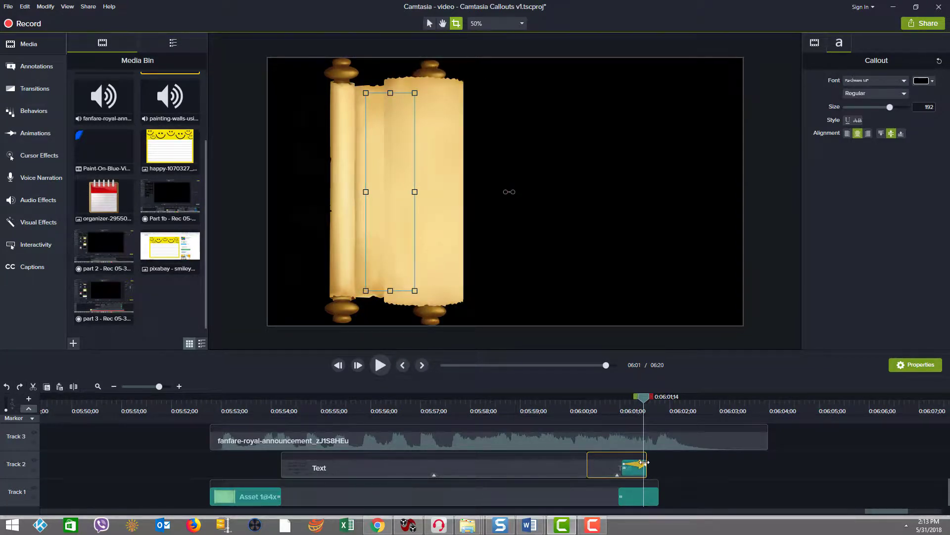
{"action": "key", "text": "ctrl+Right"}
{"action": "key", "text": "ctrl+Right"}
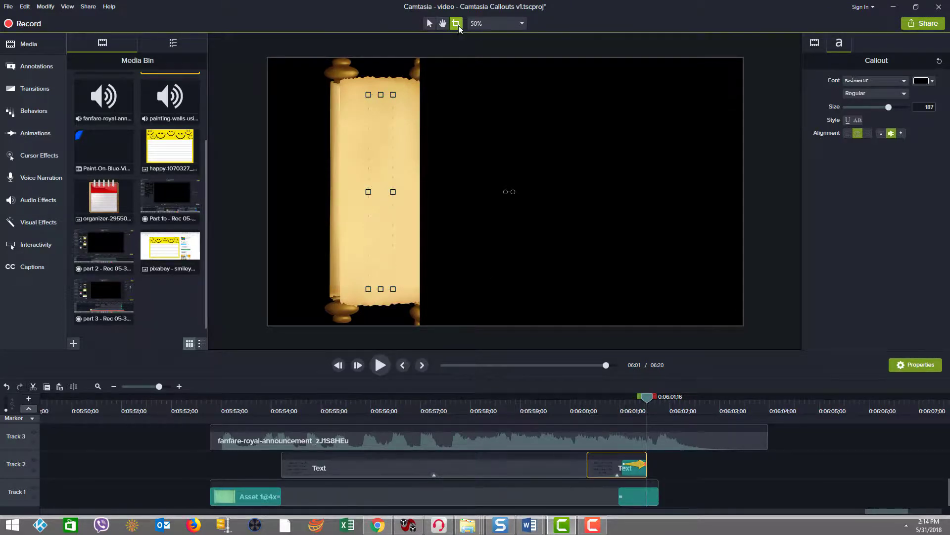
{"action": "left_click", "coordinate": [623, 463]}
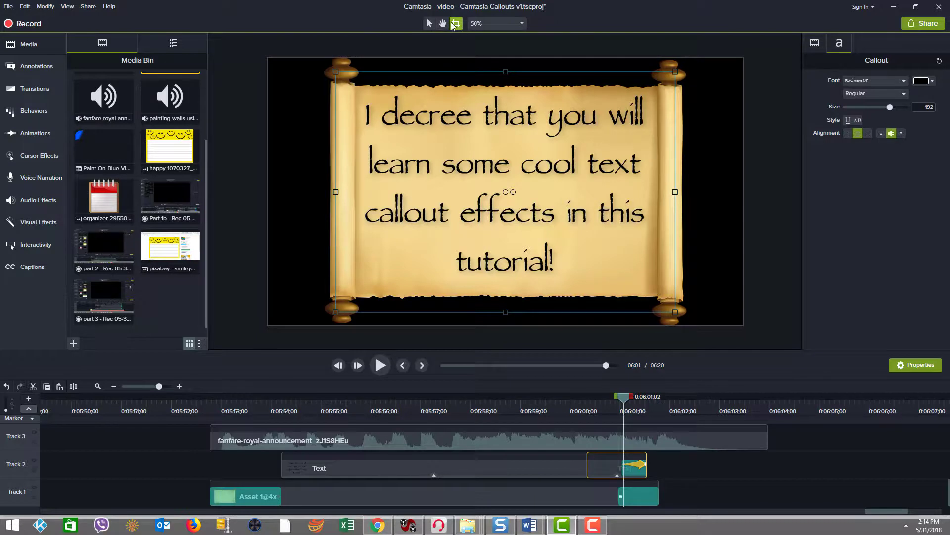
{"action": "left_click", "coordinate": [646, 463]}
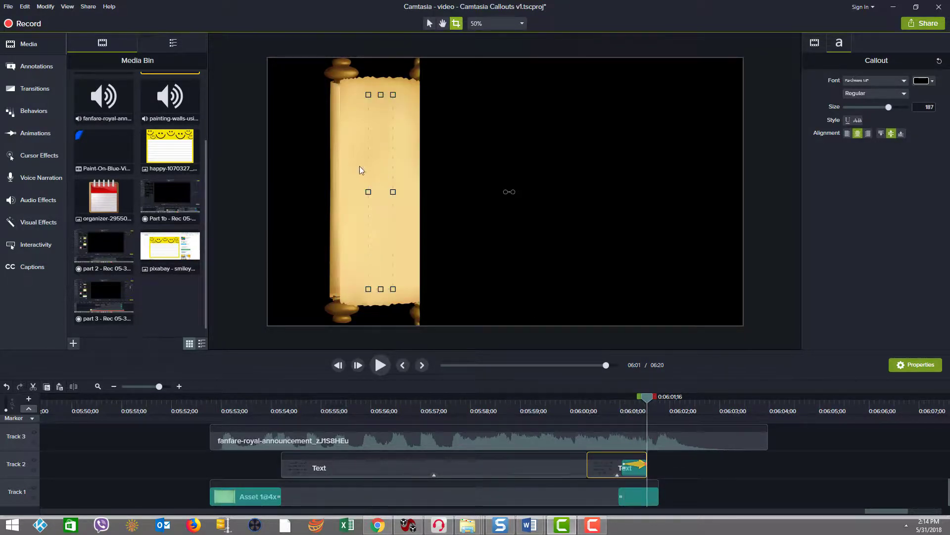
{"action": "left_click_drag", "start_coordinate": [394, 193], "coordinate": [342, 201]}
{"action": "left_click_drag", "start_coordinate": [650, 400], "coordinate": [668, 370]}
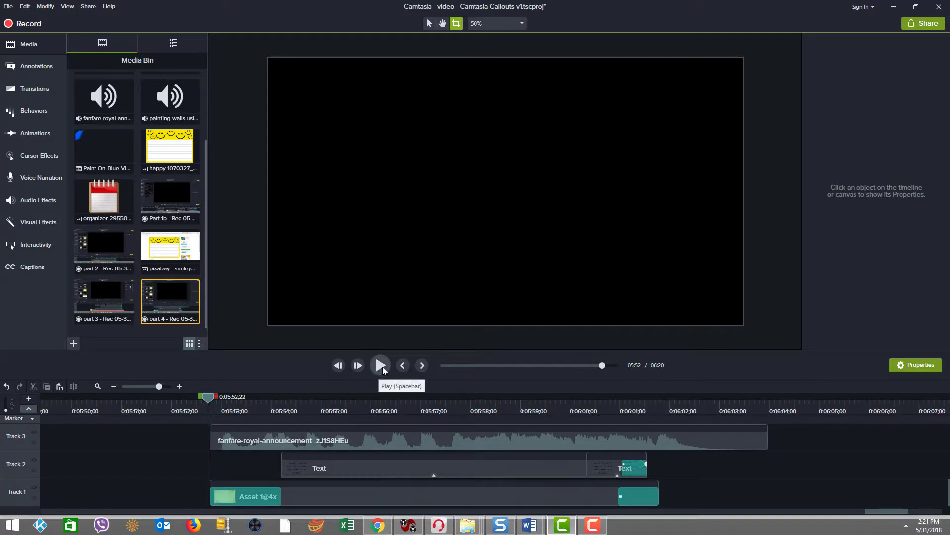
Play the parchment decree sequence from its opening through the page-roll exit
{"action": "left_click", "coordinate": [382, 367]}
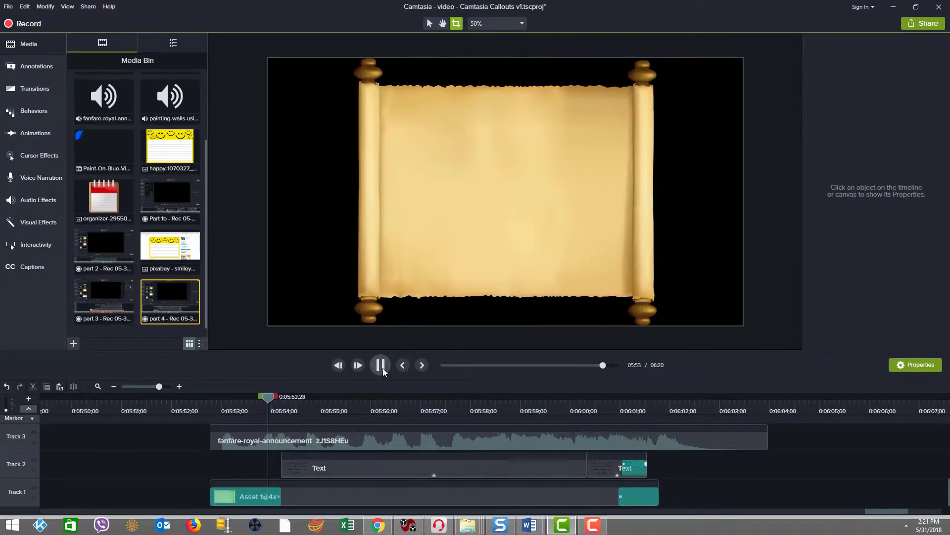